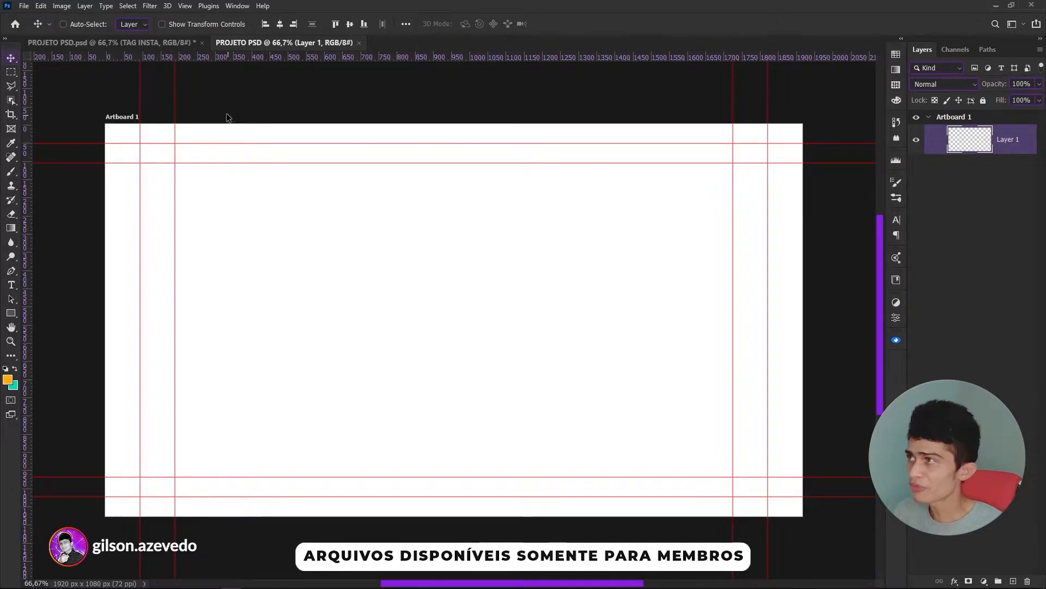
# Open the Paleta de Cores PSD file from the Paleta de Cores folder inside ARQUIVOS.
pyautogui.click(172, 44)
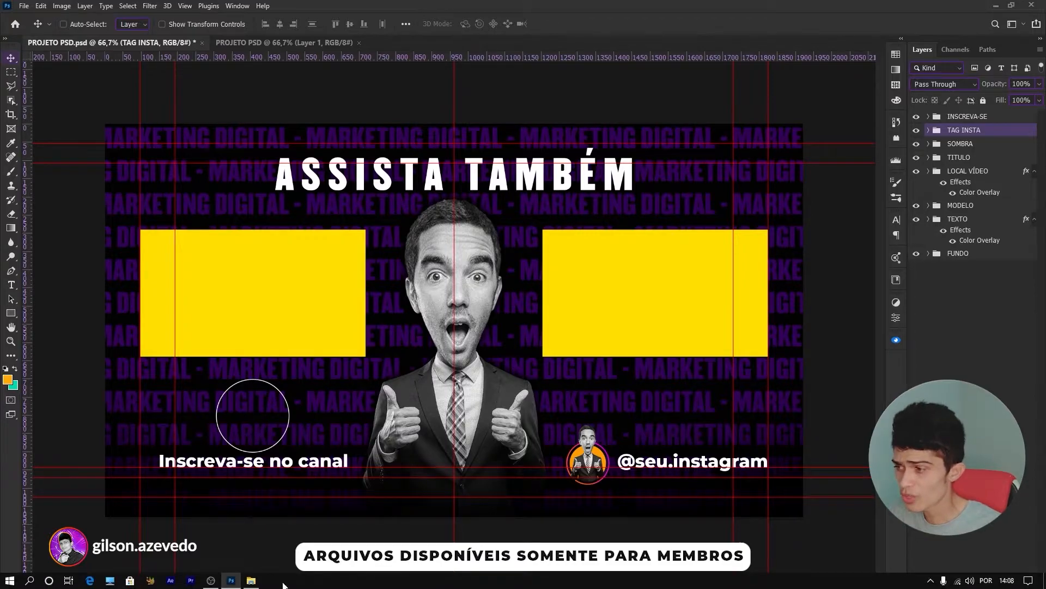
pyautogui.click(258, 581)
pyautogui.click(140, 111)
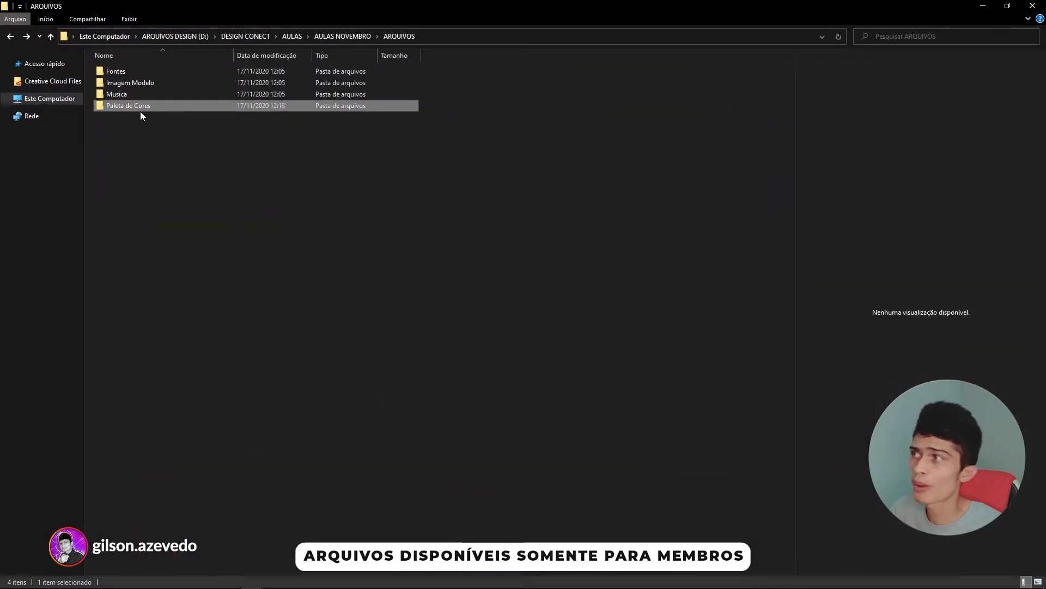
pyautogui.doubleClick(135, 106)
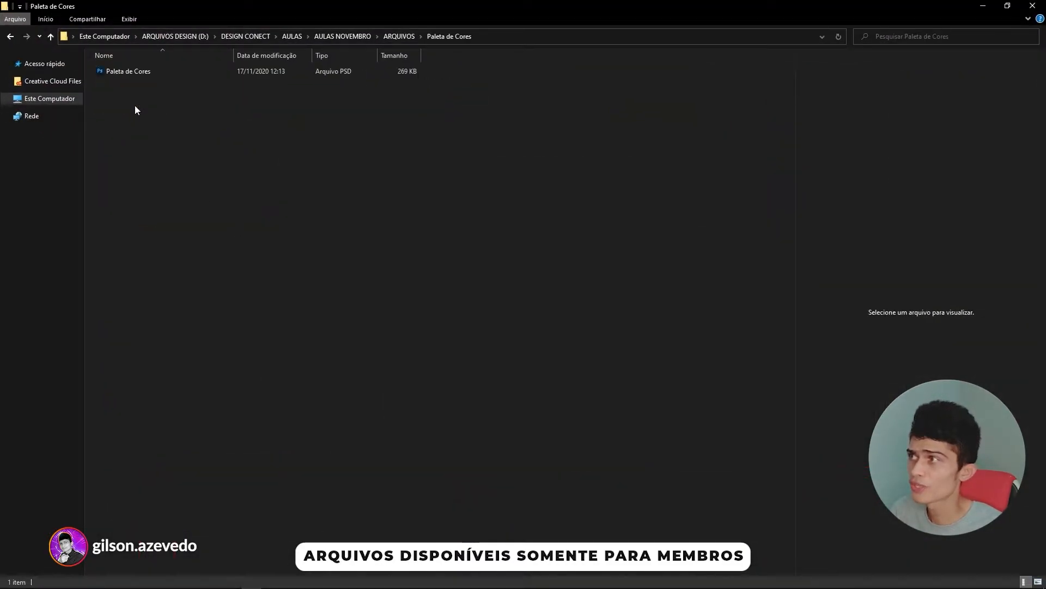
pyautogui.click(122, 71)
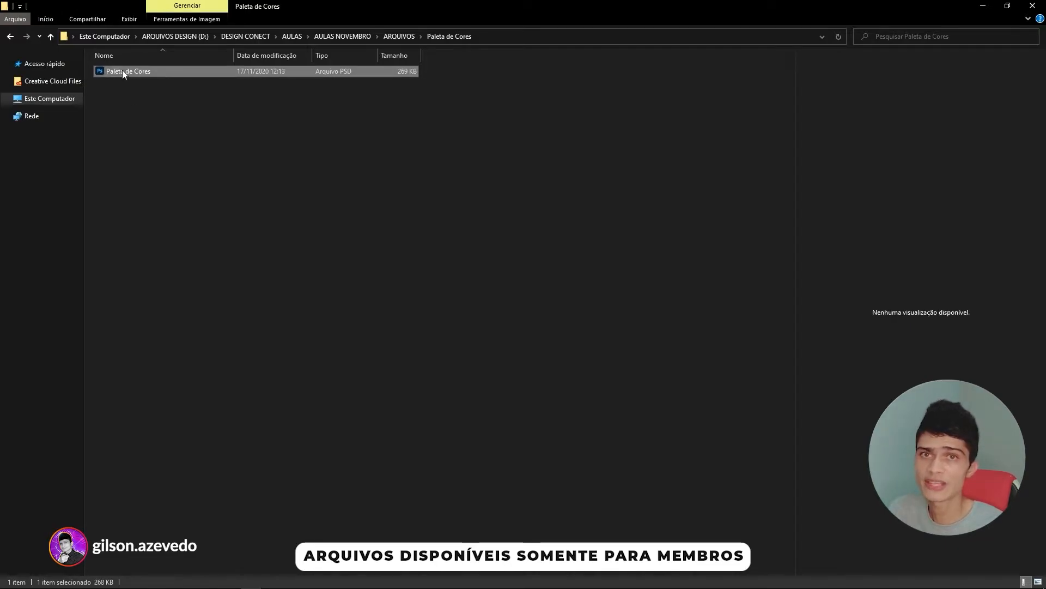
pyautogui.doubleClick(122, 71)
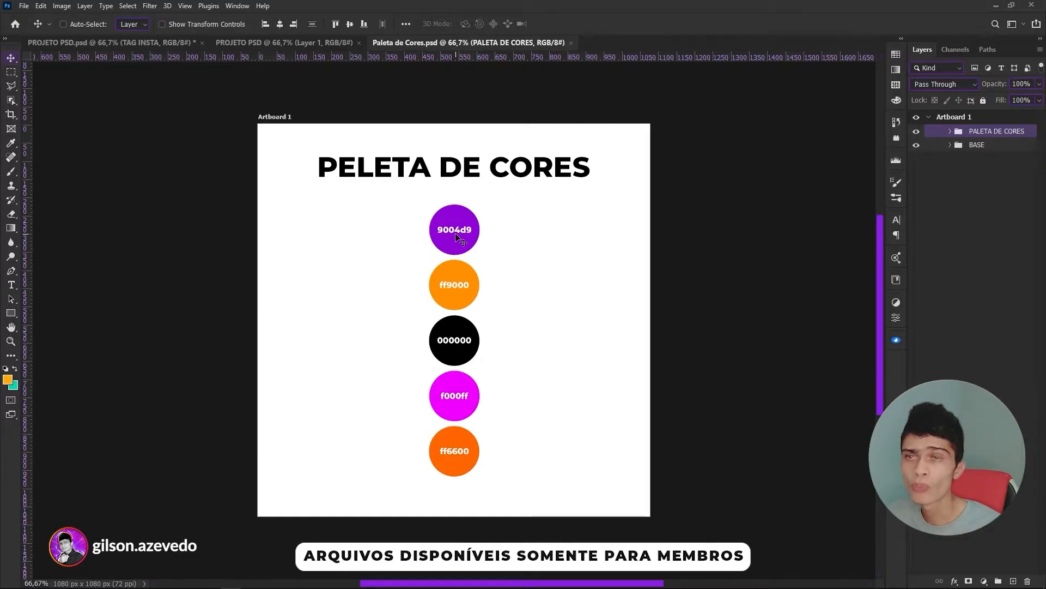
# Copy the PALETA DE CORES group into the blank PROJETO PSD document and place it outside the artboard, beside its left edge.
pyautogui.click(314, 44)
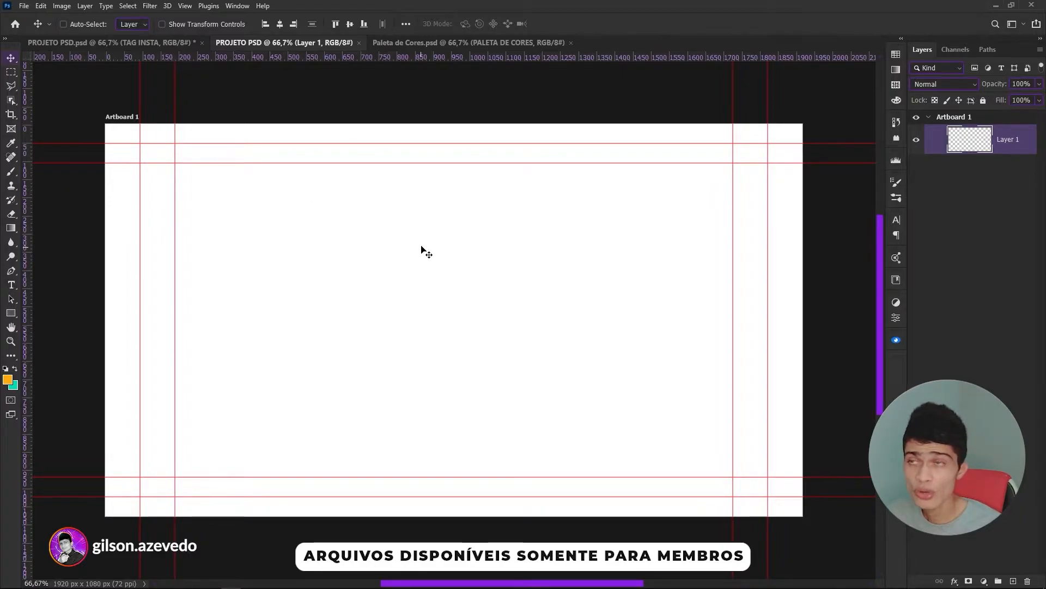
pyautogui.click(460, 45)
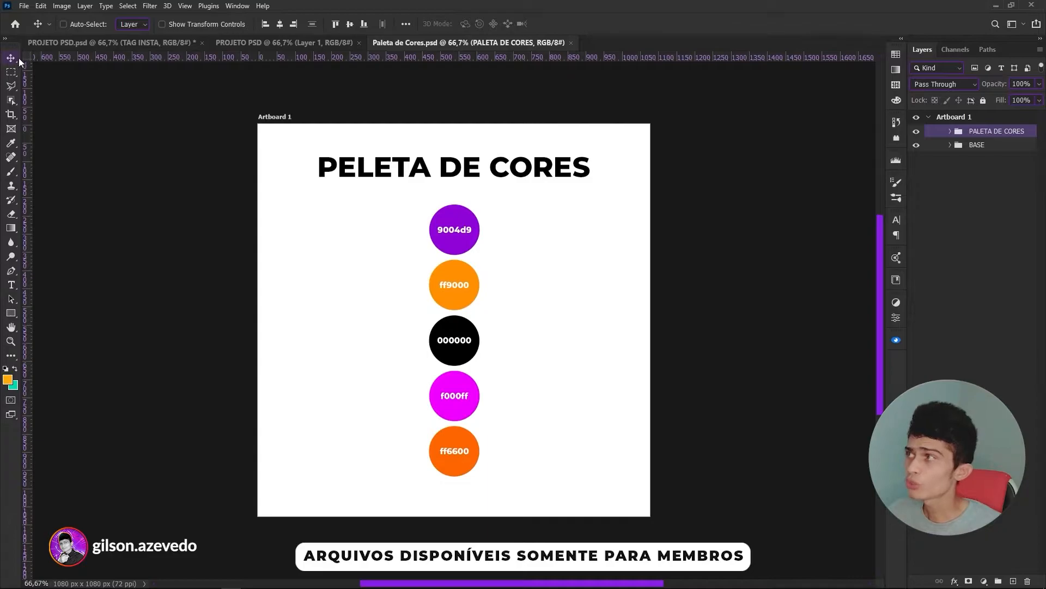
pyautogui.click(64, 24)
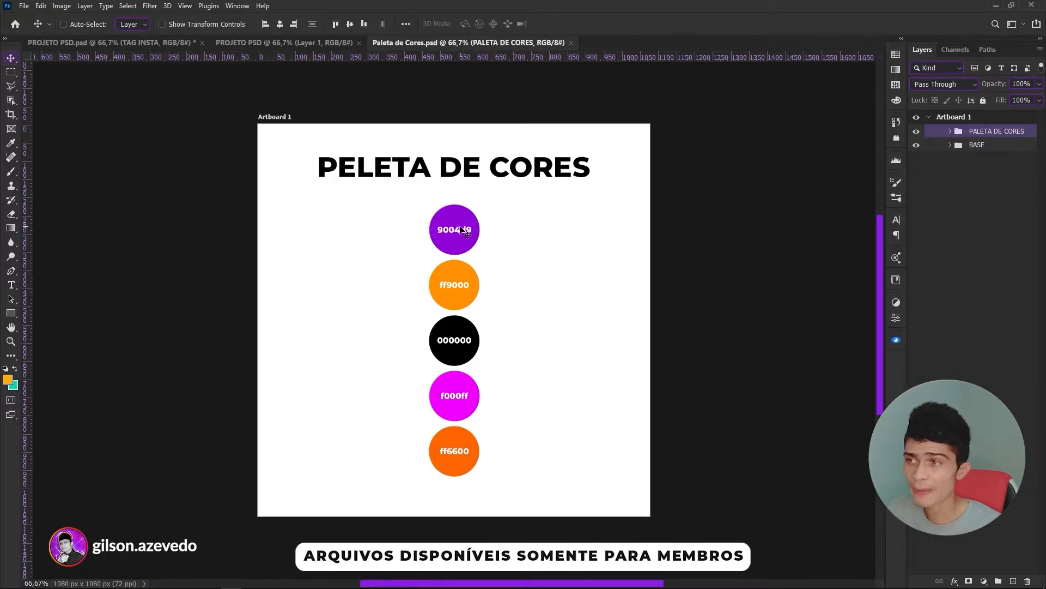
pyautogui.moveTo(441, 225); pyautogui.dragTo(289, 262)
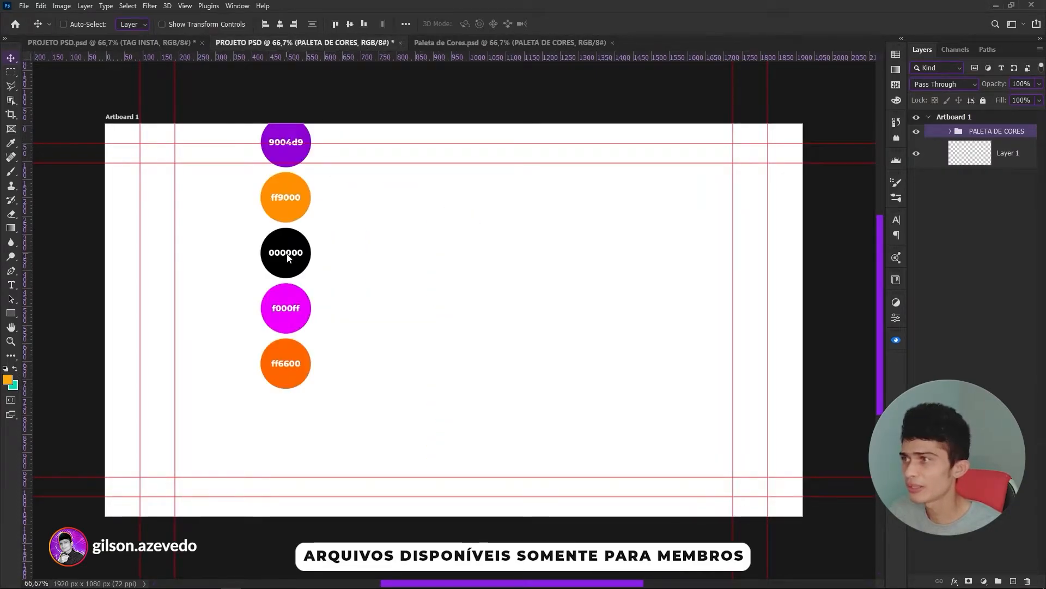
pyautogui.moveTo(306, 212); pyautogui.dragTo(267, 233)
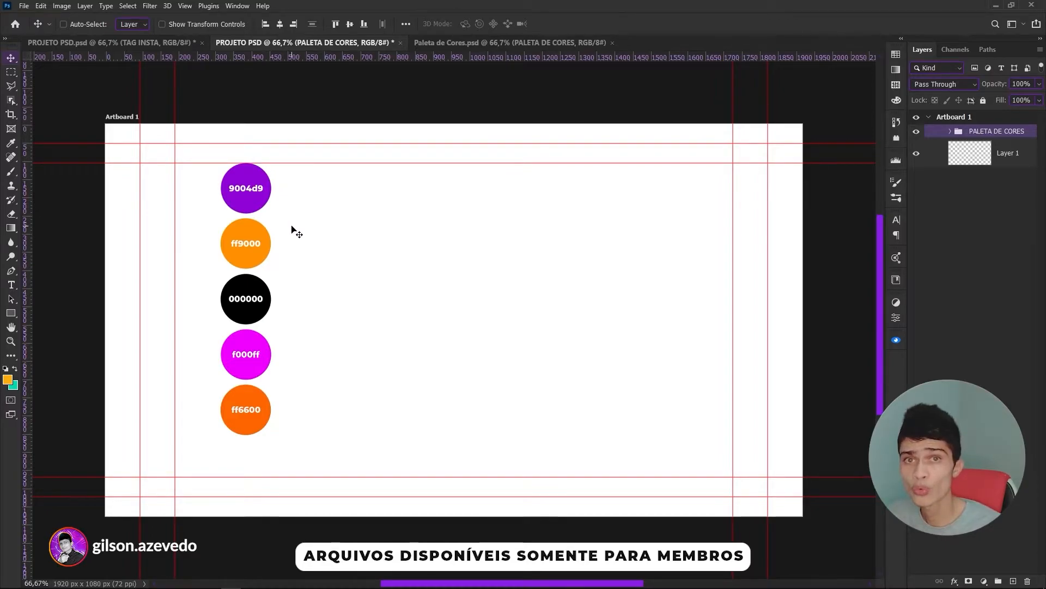
pyautogui.moveTo(245, 196); pyautogui.dragTo(78, 151)
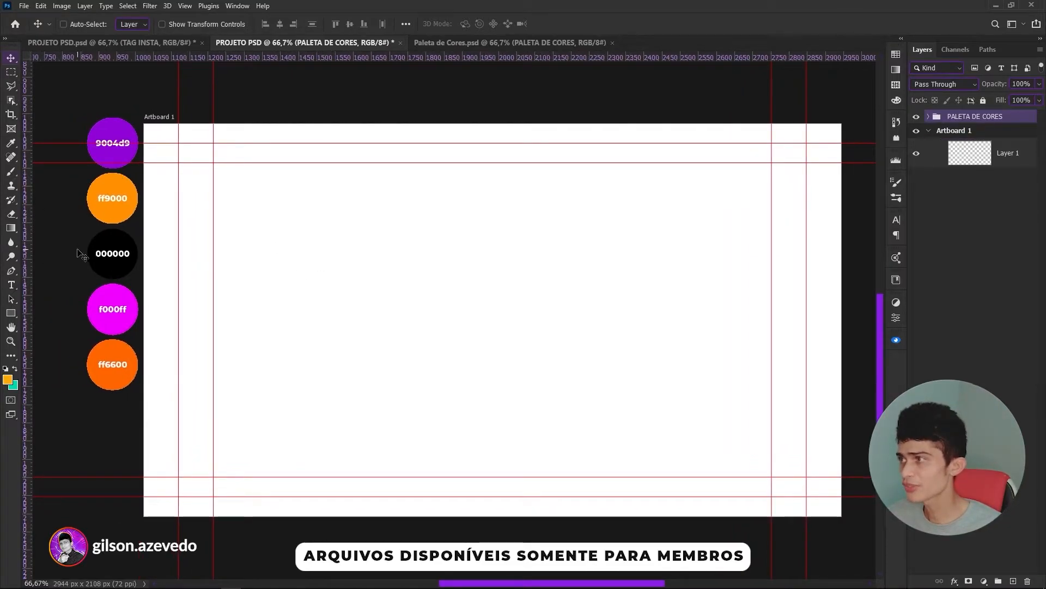
pyautogui.click(929, 131)
pyautogui.click(929, 132)
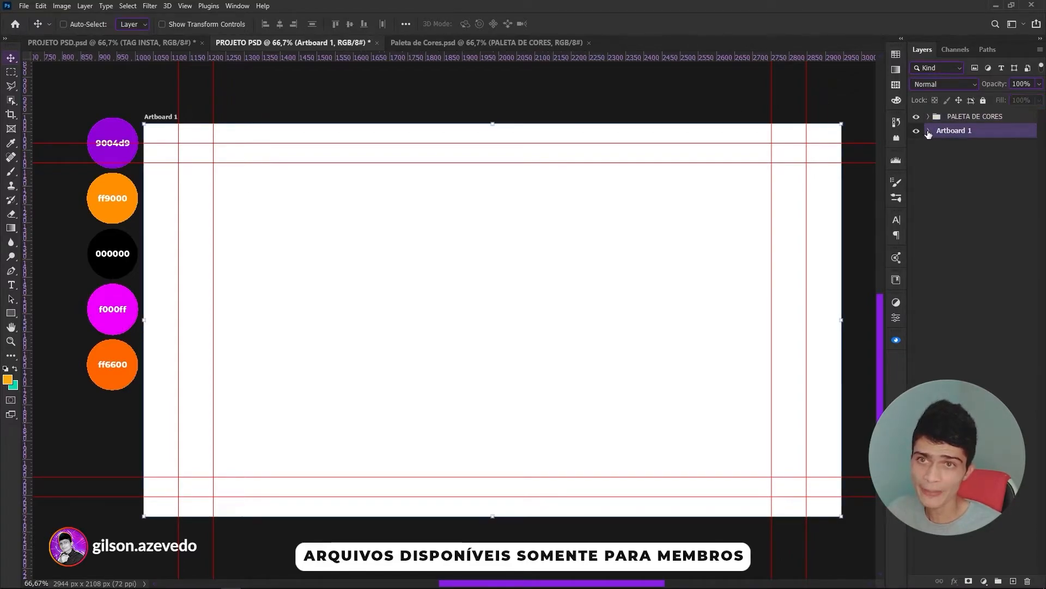
pyautogui.click(928, 131)
pyautogui.click(929, 133)
pyautogui.click(929, 133)
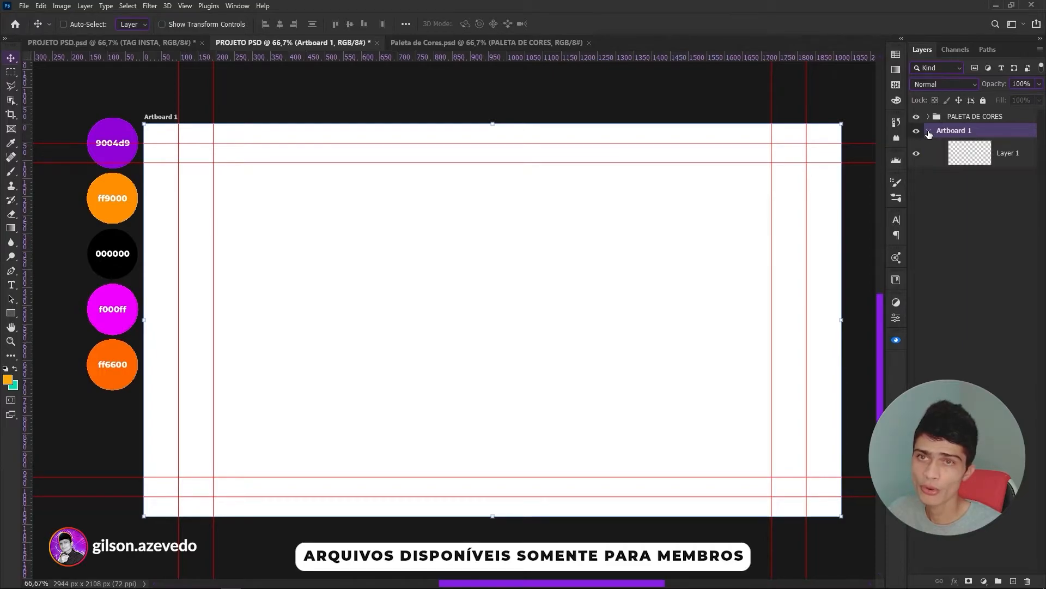
pyautogui.click(964, 118)
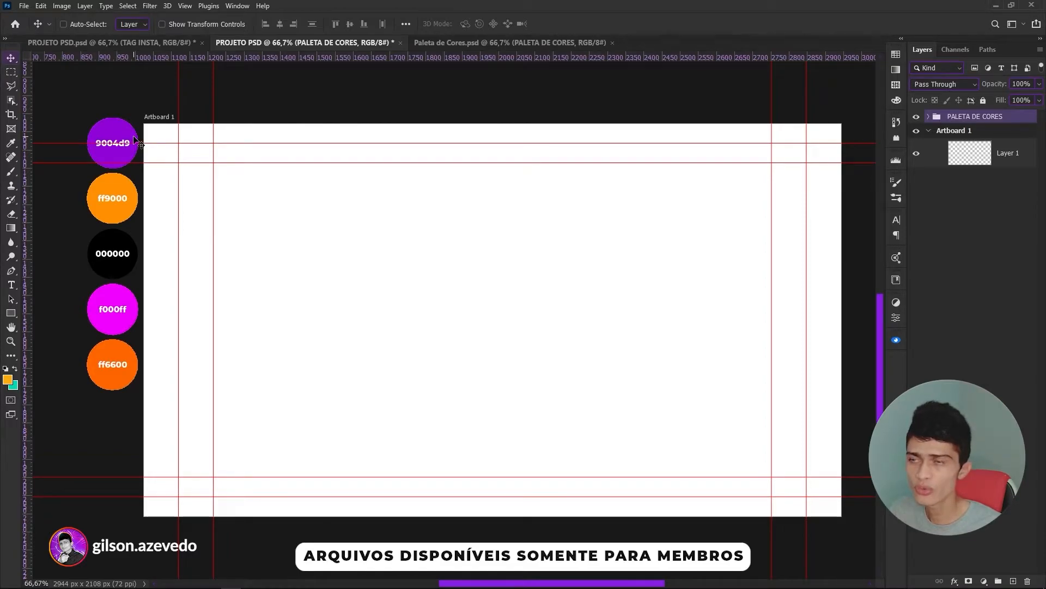
# Turn Layer 1 in Artboard 1 into a Solid Color fill layer with color 000000.
pyautogui.click(976, 154)
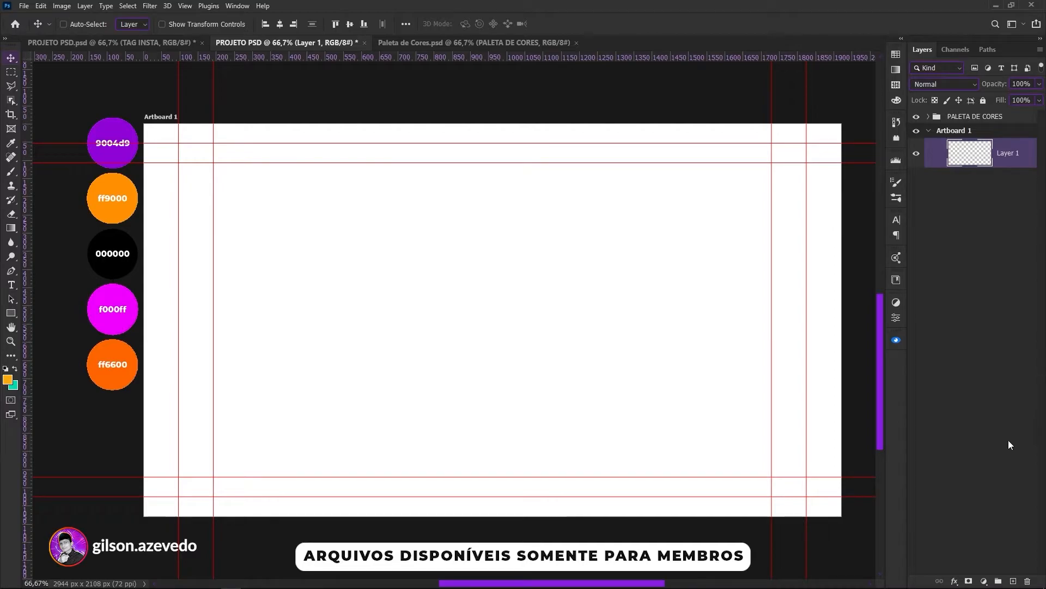
pyautogui.click(985, 581)
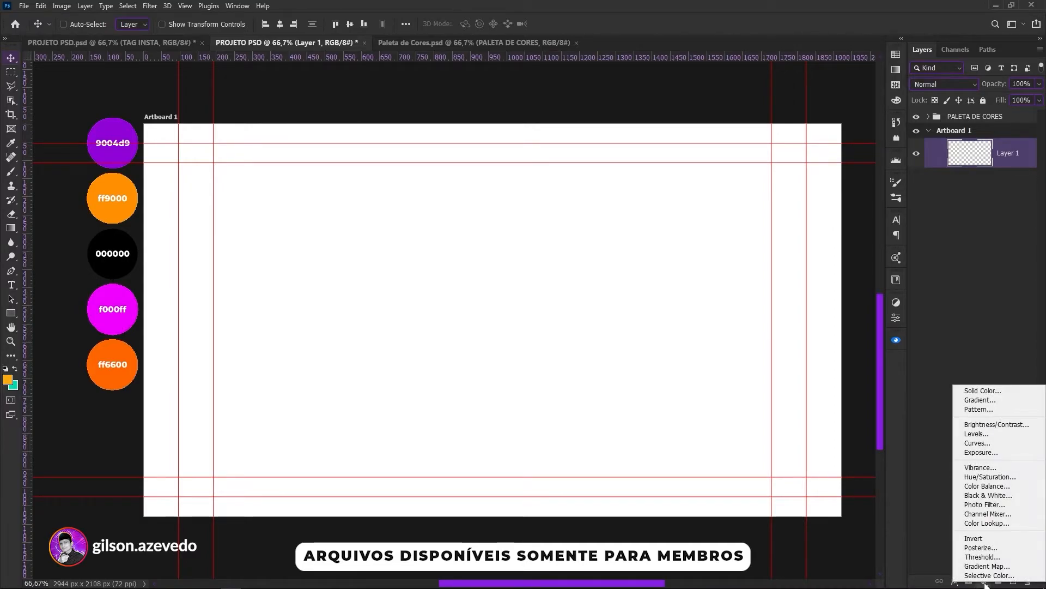
pyautogui.click(990, 392)
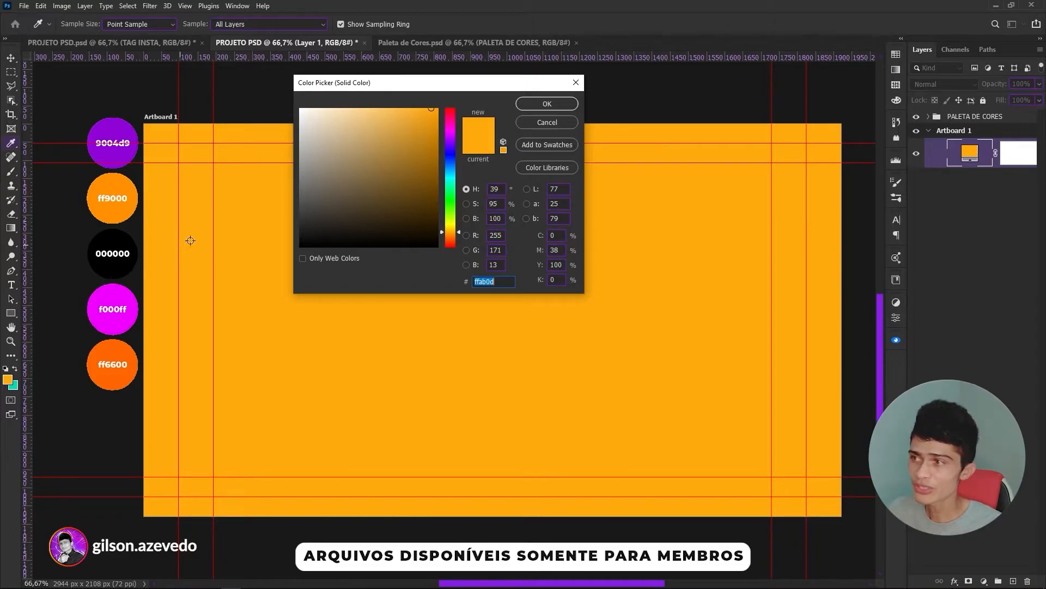
pyautogui.click(275, 260)
pyautogui.click(273, 262)
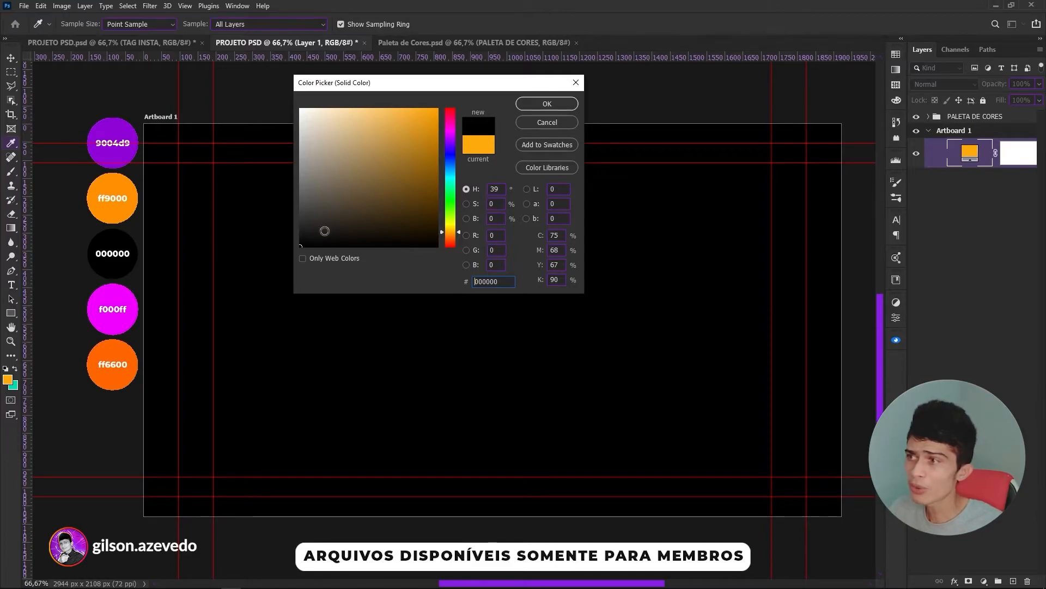
pyautogui.click(543, 105)
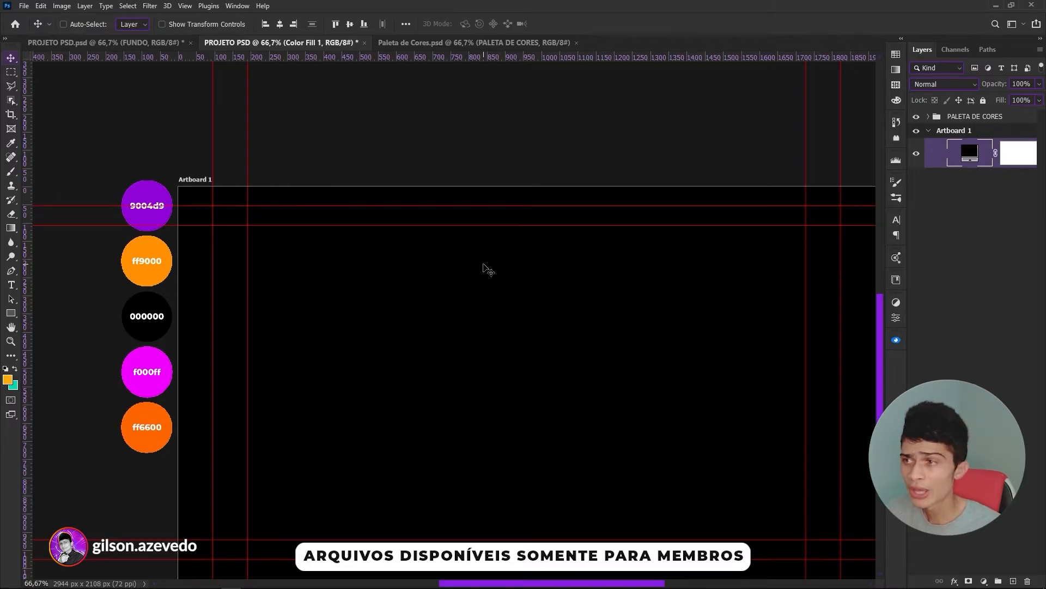
# Activate the Rectangle tool in Shape mode and set its fill to black.
pyautogui.hotkey('ctrl', '+')
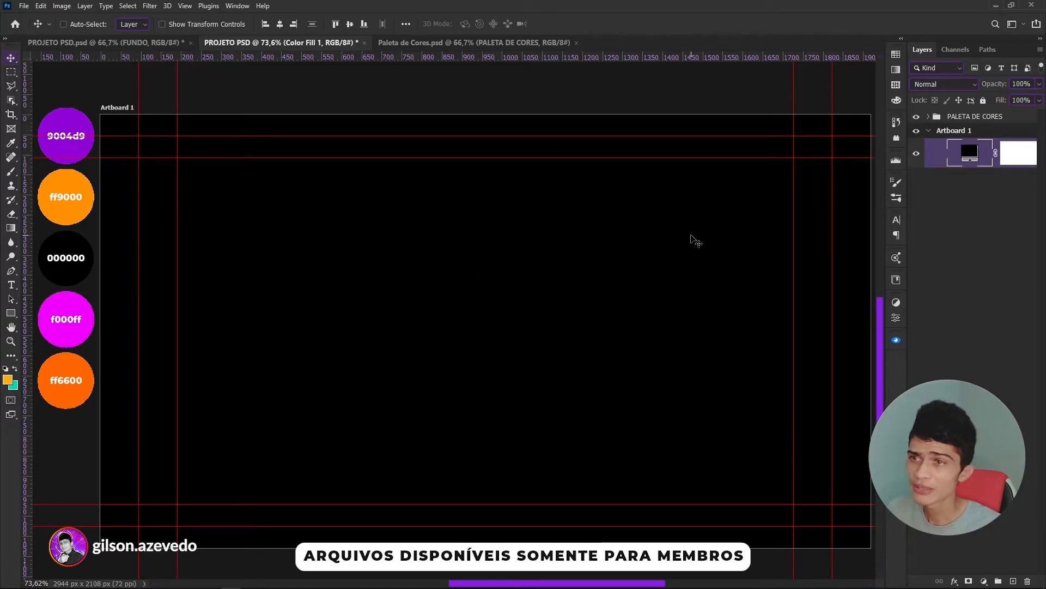
pyautogui.click(11, 314)
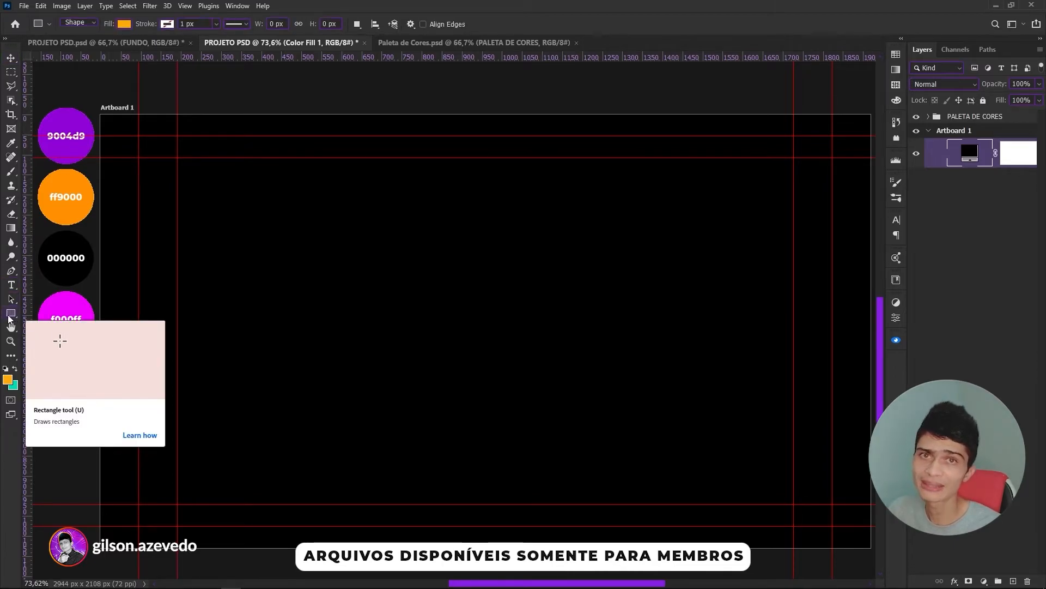
pyautogui.rightClick(8, 316)
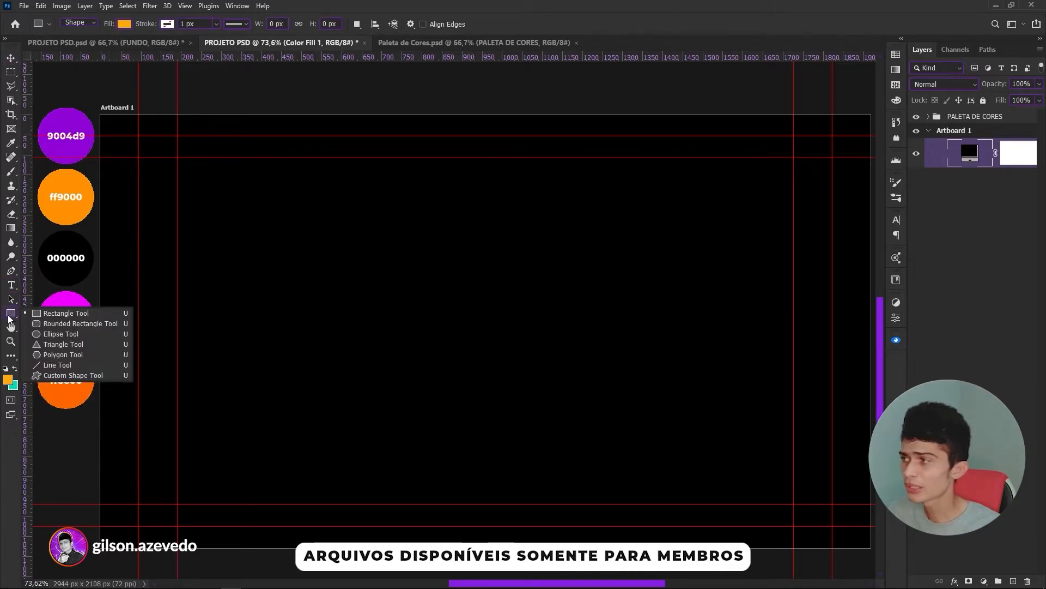
pyautogui.click(82, 313)
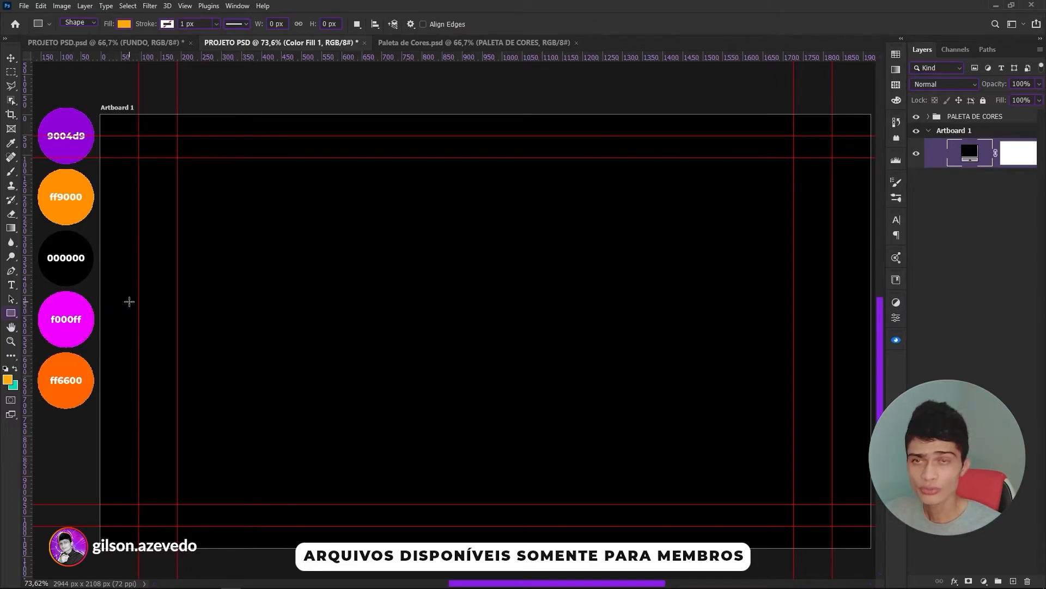
pyautogui.click(125, 24)
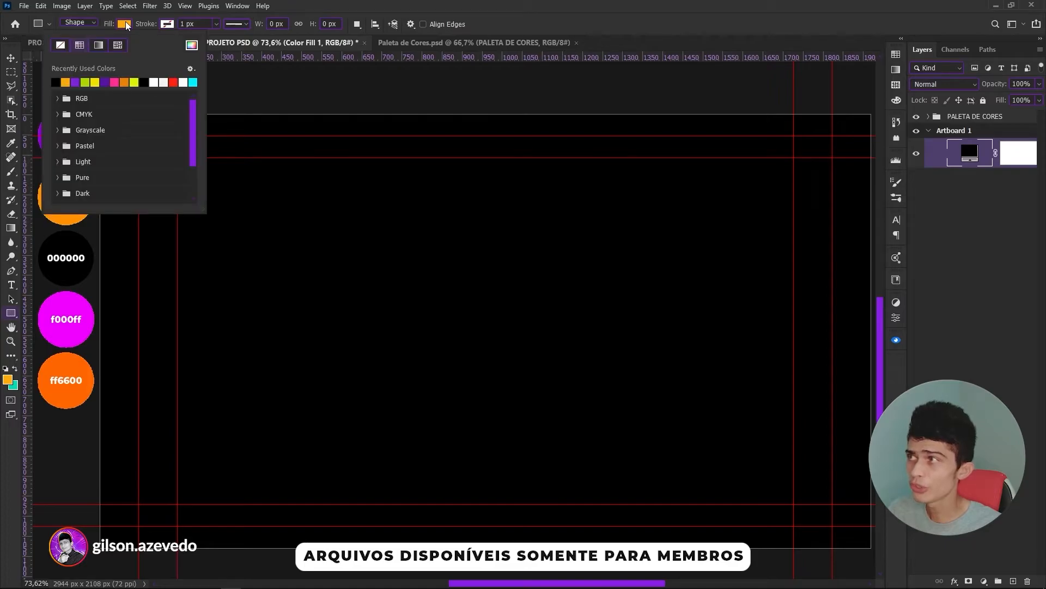
pyautogui.click(55, 83)
pyautogui.click(466, 4)
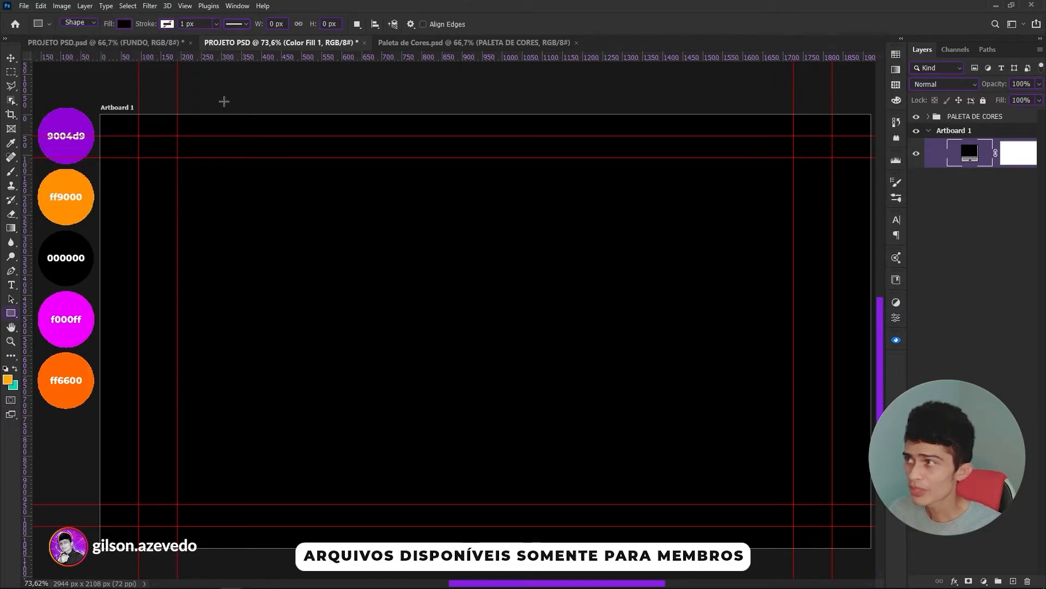
pyautogui.moveTo(99, 114); pyautogui.dragTo(866, 550)
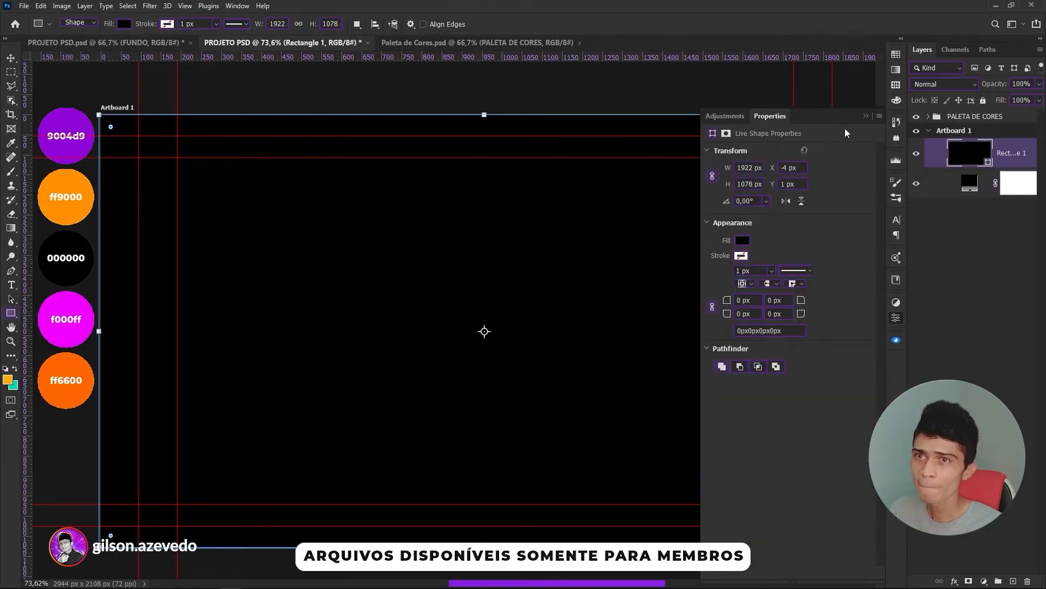
pyautogui.click(865, 117)
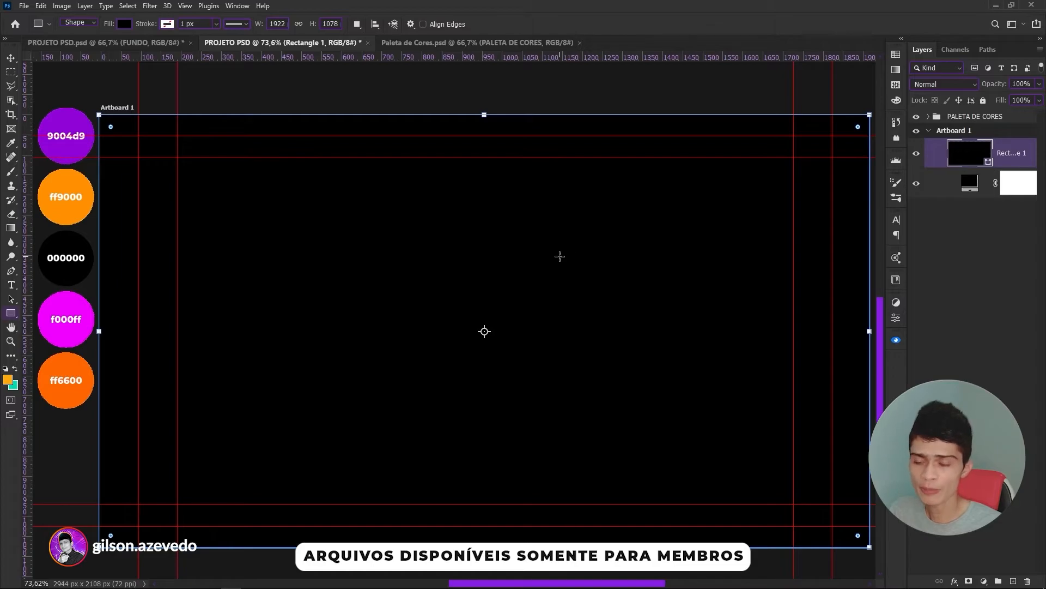
pyautogui.hotkey('ctrl', 'z')
# Create a black rectangle with an exact size of 1920 x 1080 px on the artboard.
pyautogui.click(424, 236)
pyautogui.write('1920')
pyautogui.press('Tab')
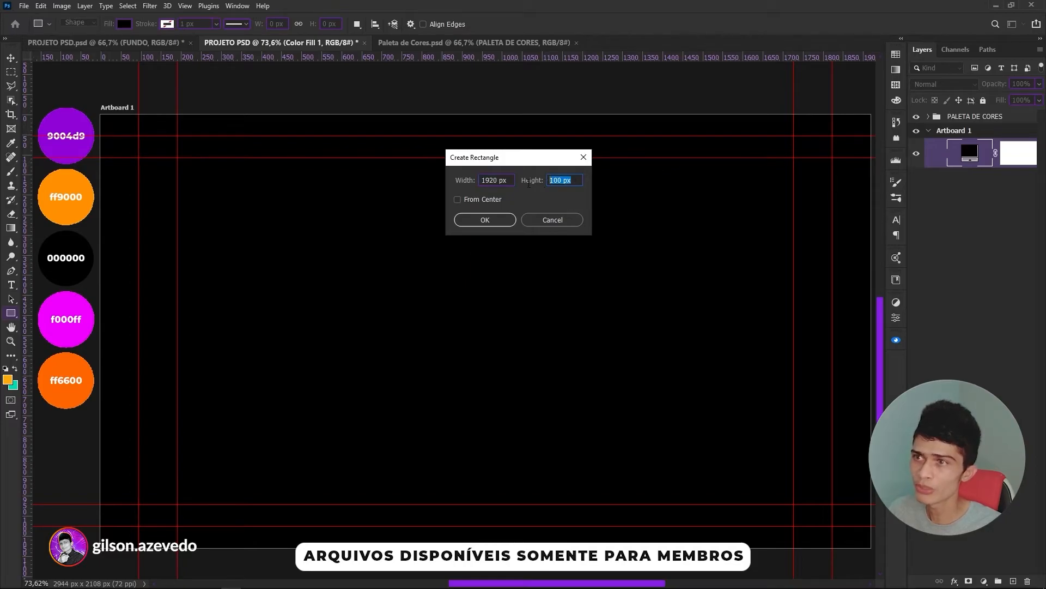
pyautogui.write('18')
pyautogui.press('BackSpace')
pyautogui.write('080')
pyautogui.click(500, 214)
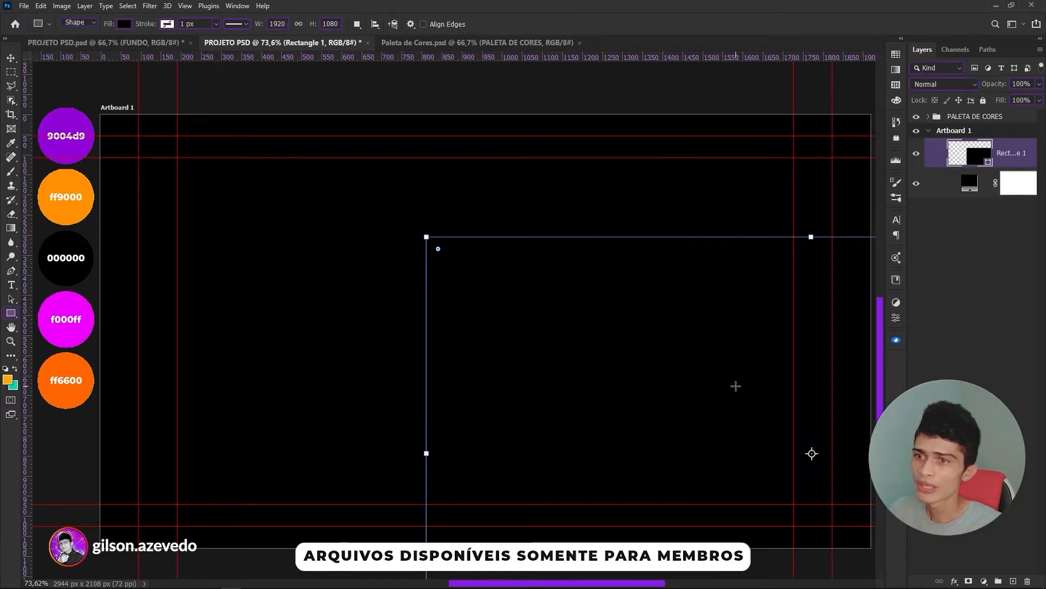
# Move the black rectangle to cover the whole artboard, hiding the color fill layer temporarily to check the alignment.
pyautogui.press('v')
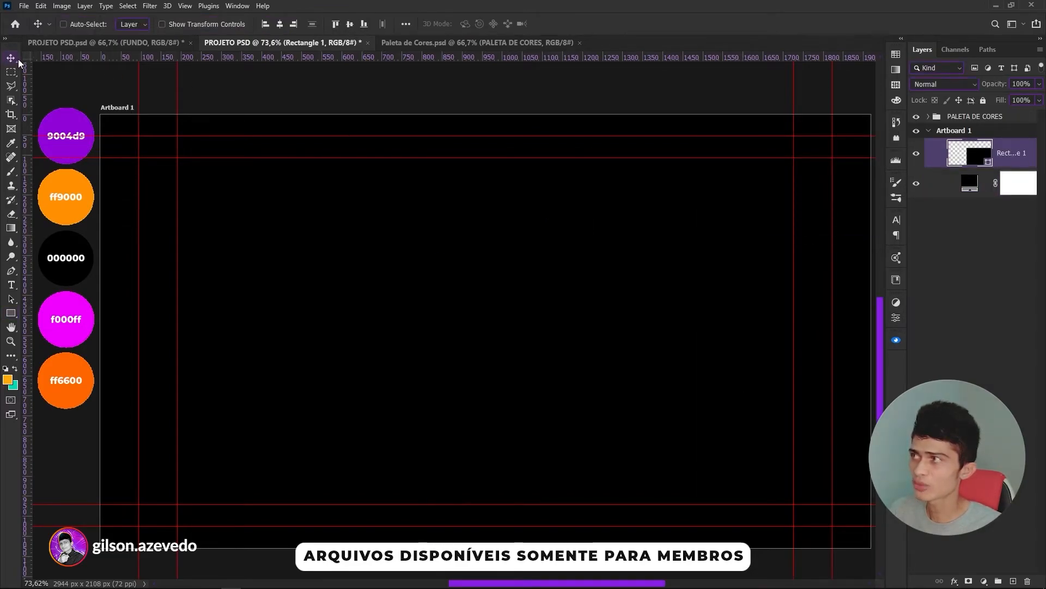
pyautogui.moveTo(728, 401); pyautogui.dragTo(401, 264)
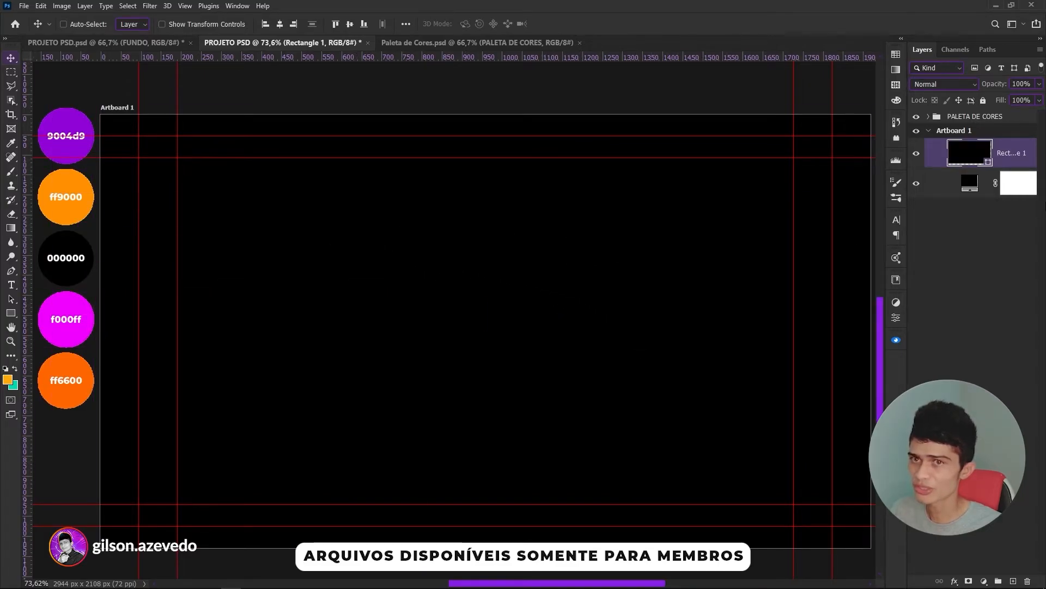
pyautogui.click(914, 186)
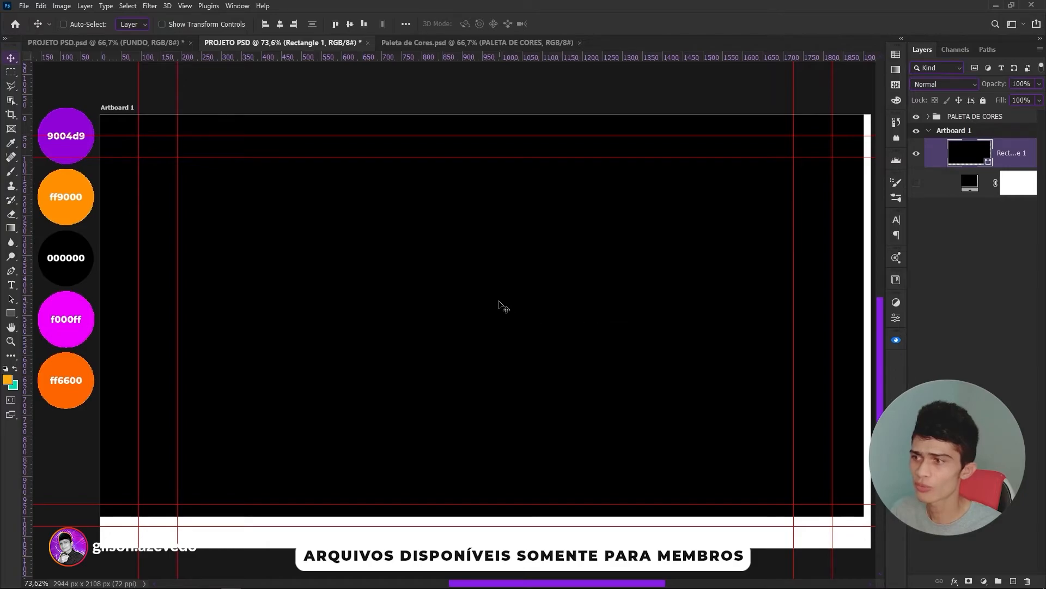
pyautogui.moveTo(613, 262); pyautogui.dragTo(620, 289)
pyautogui.click(917, 185)
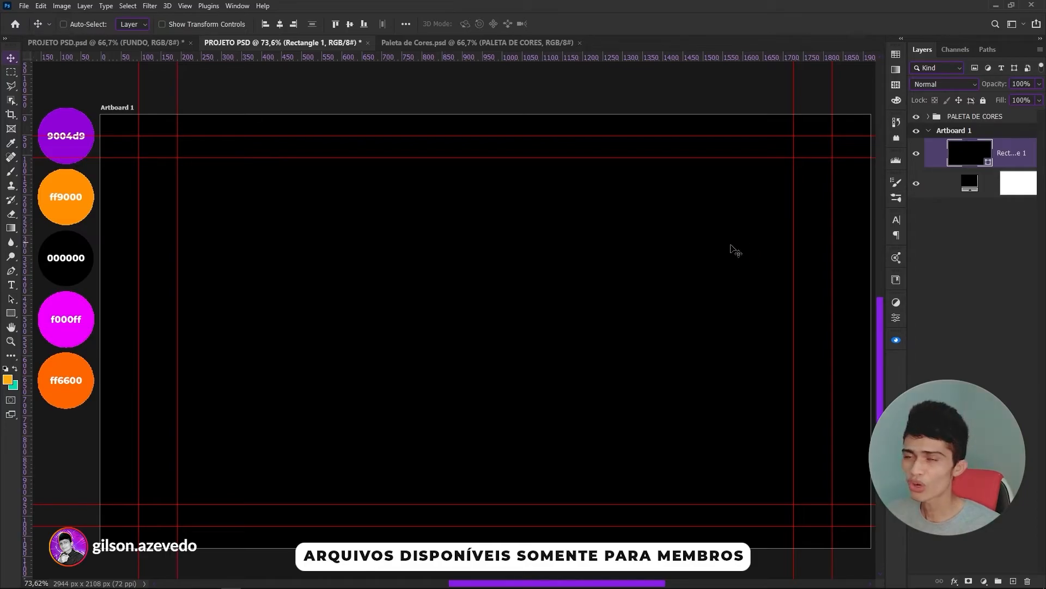
# Change the color fill layer beneath the rectangle to white, ffffff.
pyautogui.doubleClick(972, 184)
pyautogui.moveTo(347, 170); pyautogui.dragTo(299, 108)
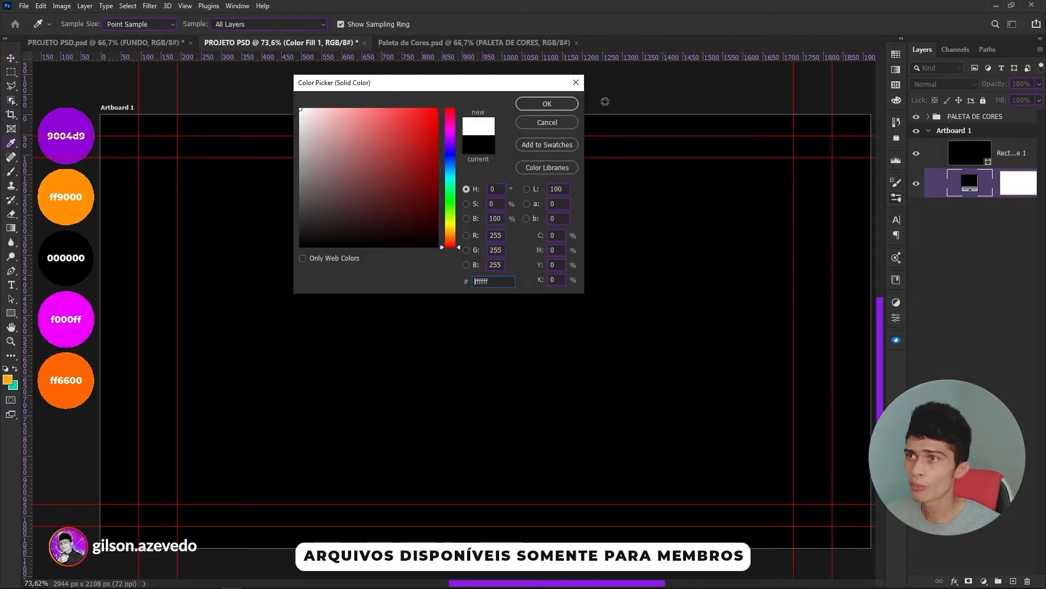
pyautogui.click(547, 103)
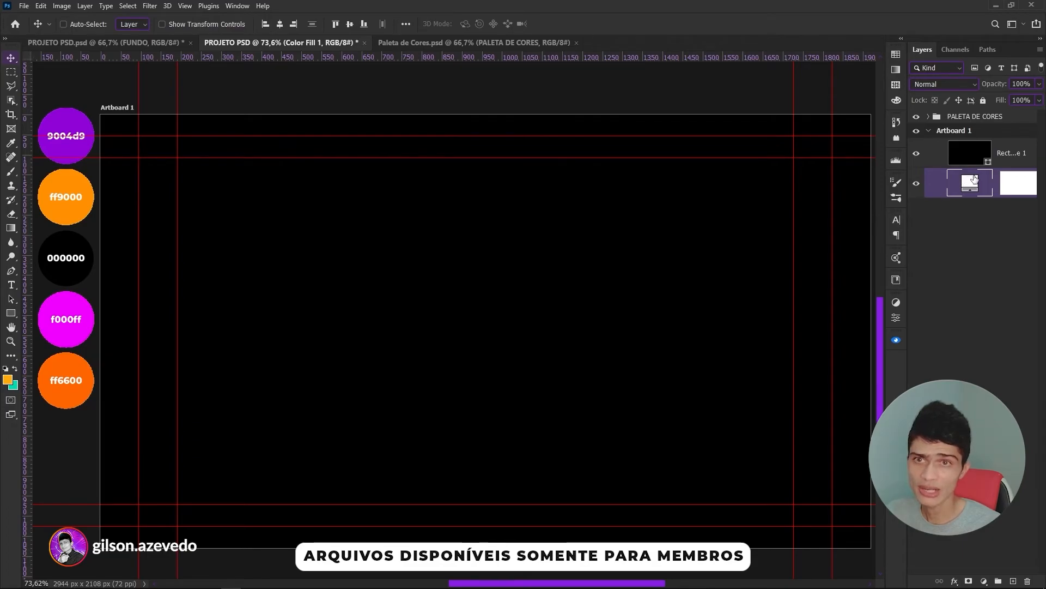
# Move the black rectangle around over the white color fill and undo the move so it covers the artboard again.
pyautogui.doubleClick(970, 185)
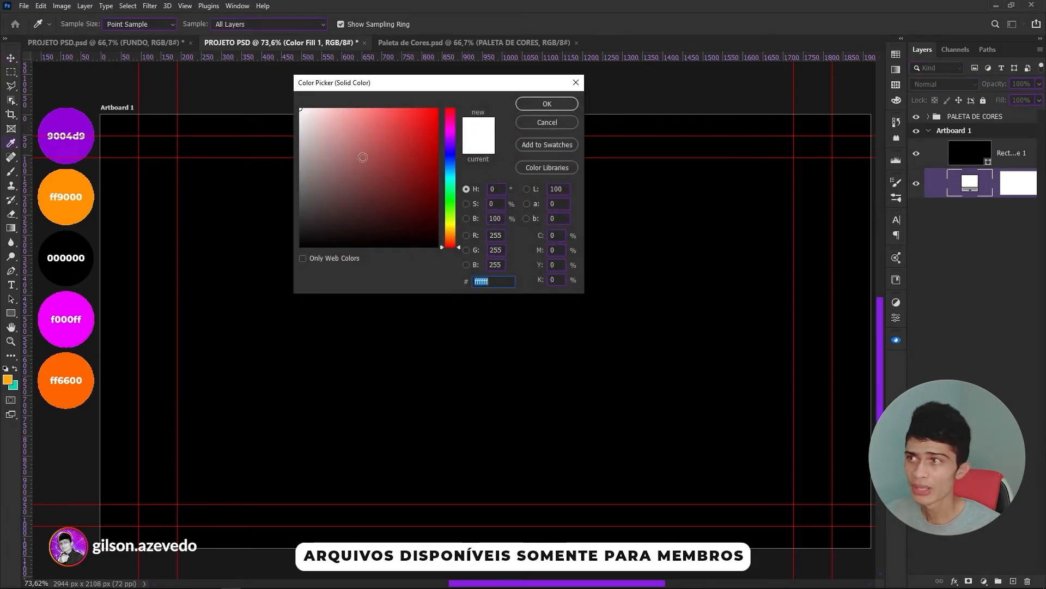
pyautogui.click(567, 106)
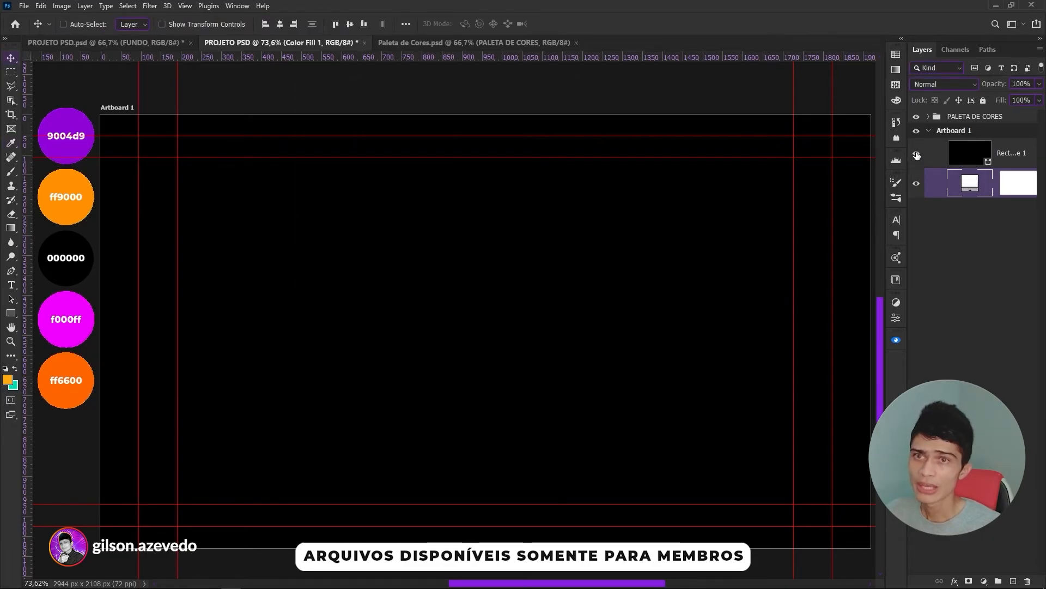
pyautogui.click(1005, 155)
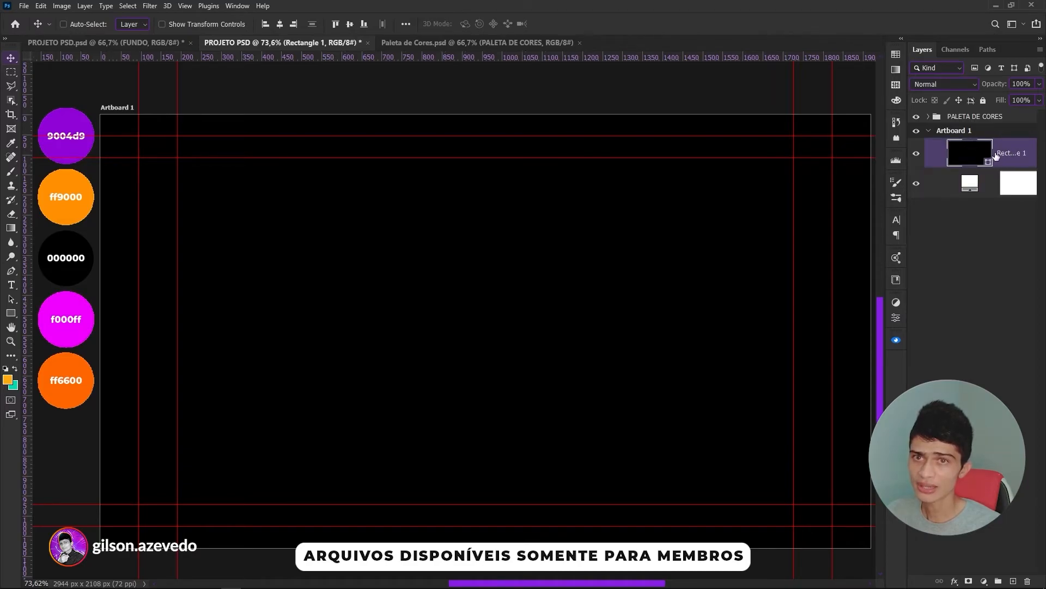
pyautogui.moveTo(697, 380); pyautogui.dragTo(545, 281)
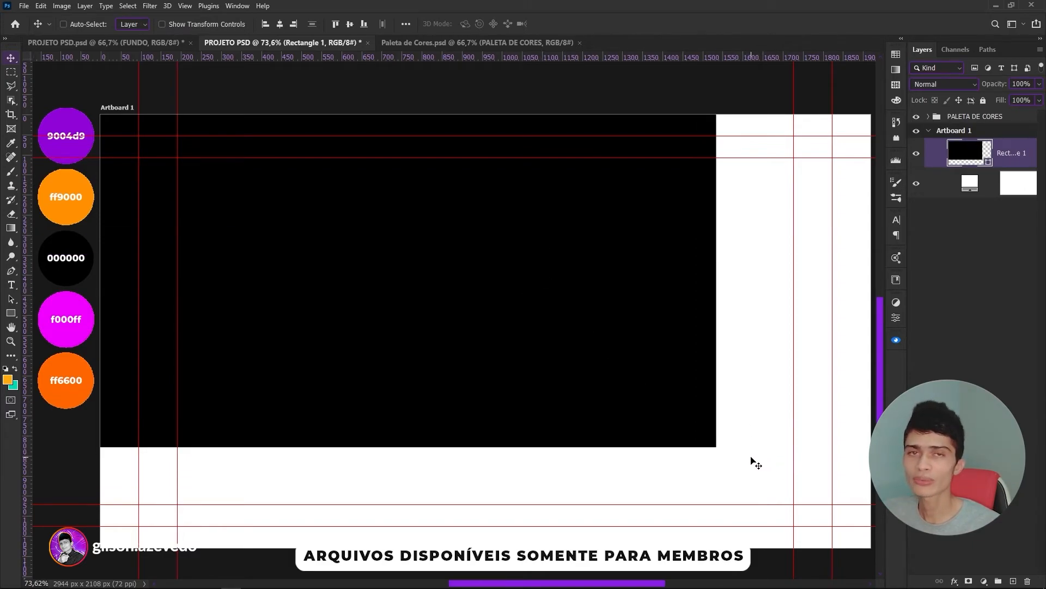
pyautogui.moveTo(523, 391); pyautogui.dragTo(618, 399)
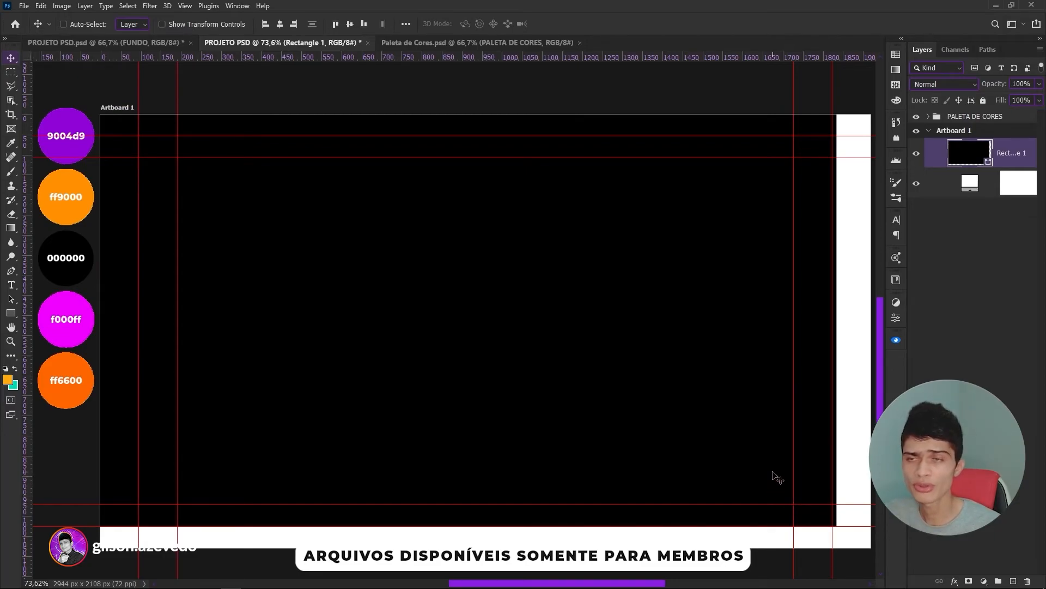
pyautogui.hotkey('ctrl', 'z')
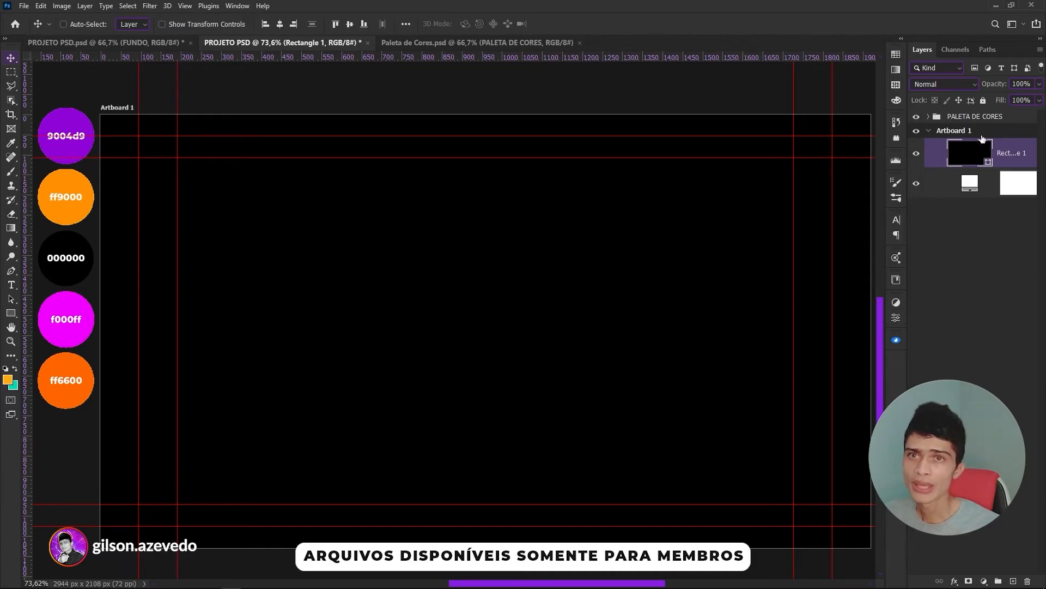
# Lock the black rectangle layer completely and try to move it on the artboard.
pyautogui.click(983, 100)
pyautogui.click(685, 280)
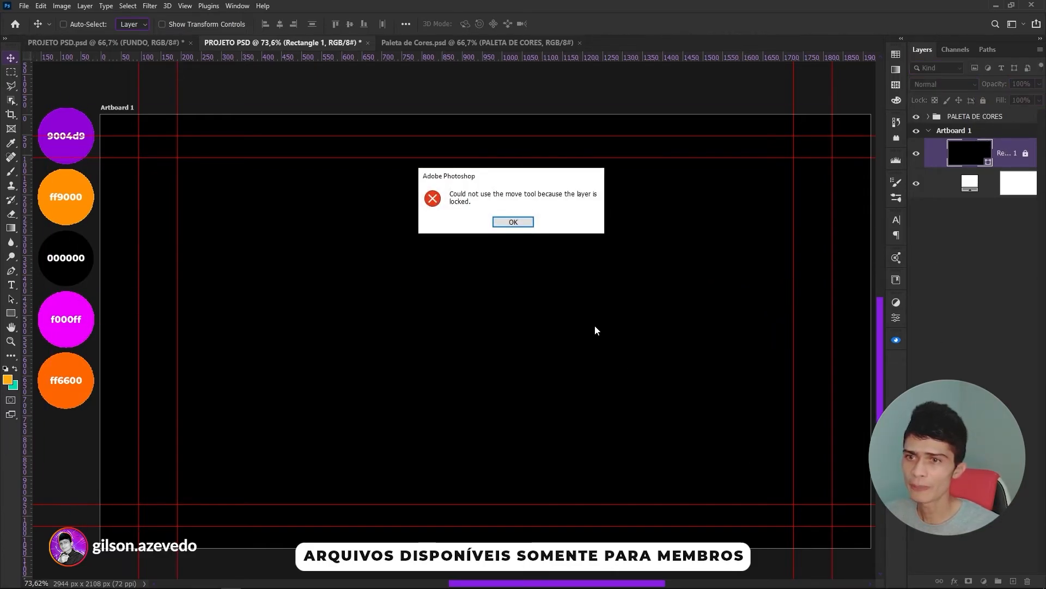
pyautogui.click(513, 223)
pyautogui.click(572, 265)
pyautogui.click(513, 223)
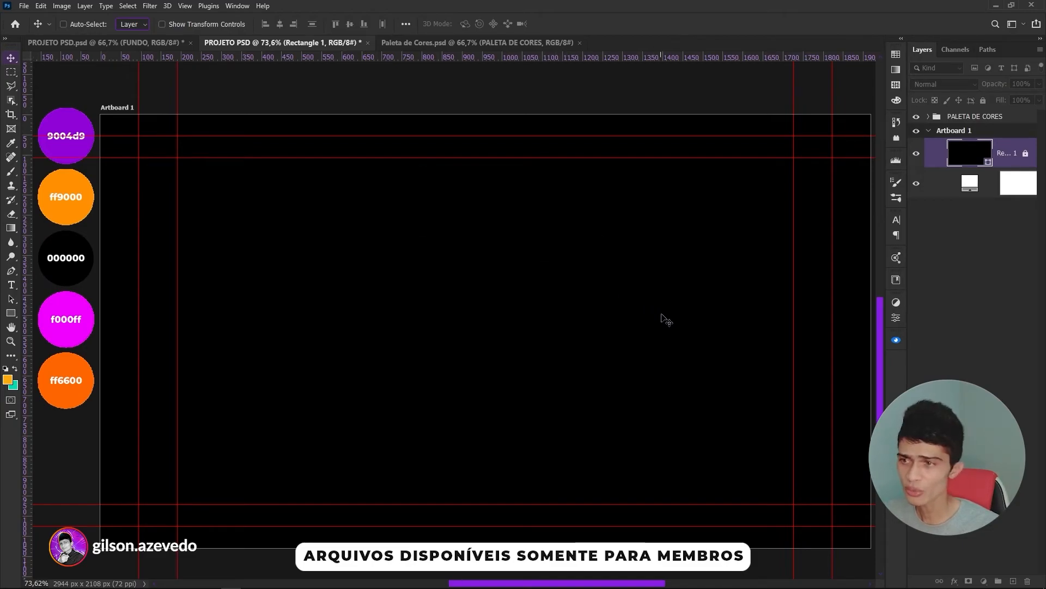
pyautogui.click(626, 279)
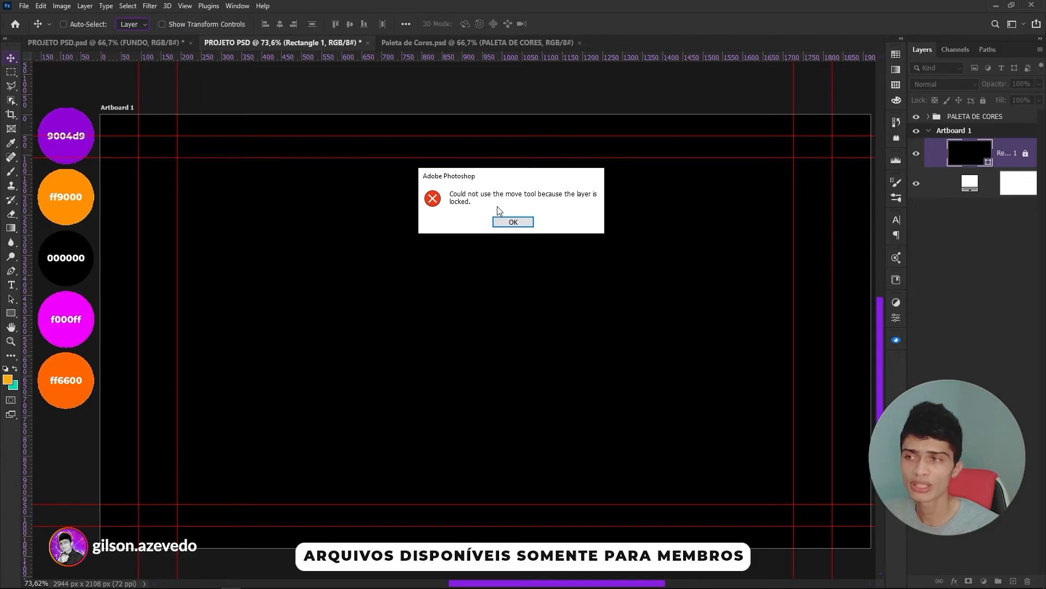
pyautogui.click(510, 223)
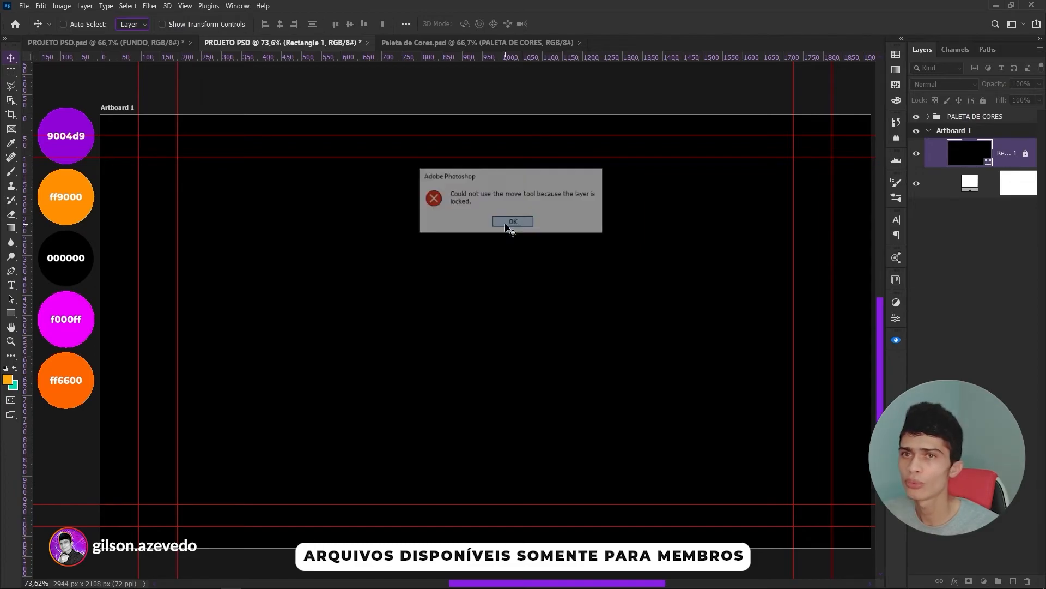
# Delete the black rectangle layer and change the artboard's color fill to black, 000000.
pyautogui.click(1026, 156)
pyautogui.press('Delete')
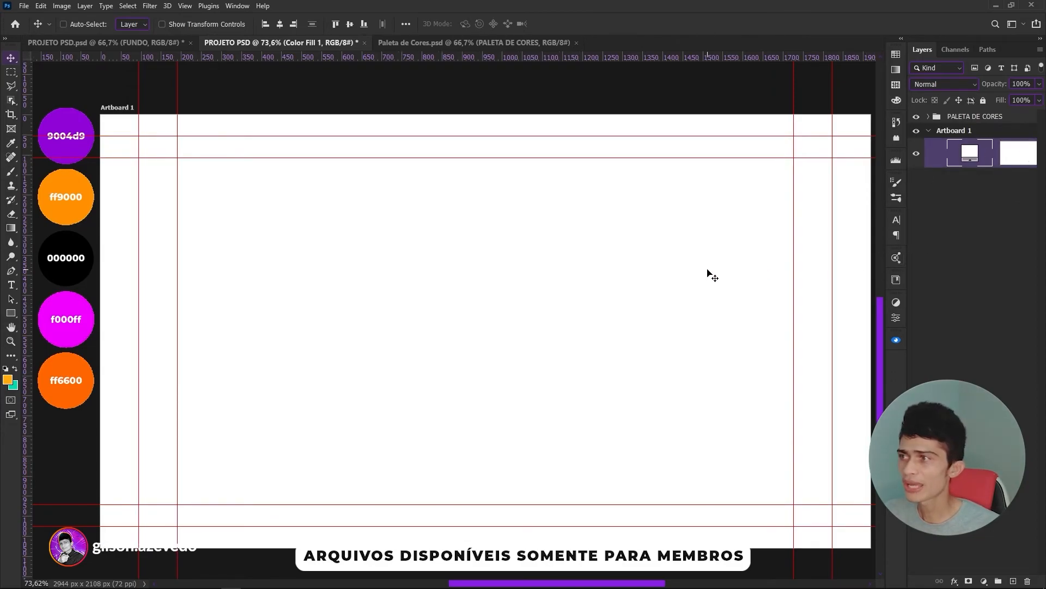
pyautogui.doubleClick(966, 151)
pyautogui.moveTo(364, 221); pyautogui.dragTo(300, 247)
pyautogui.click(548, 103)
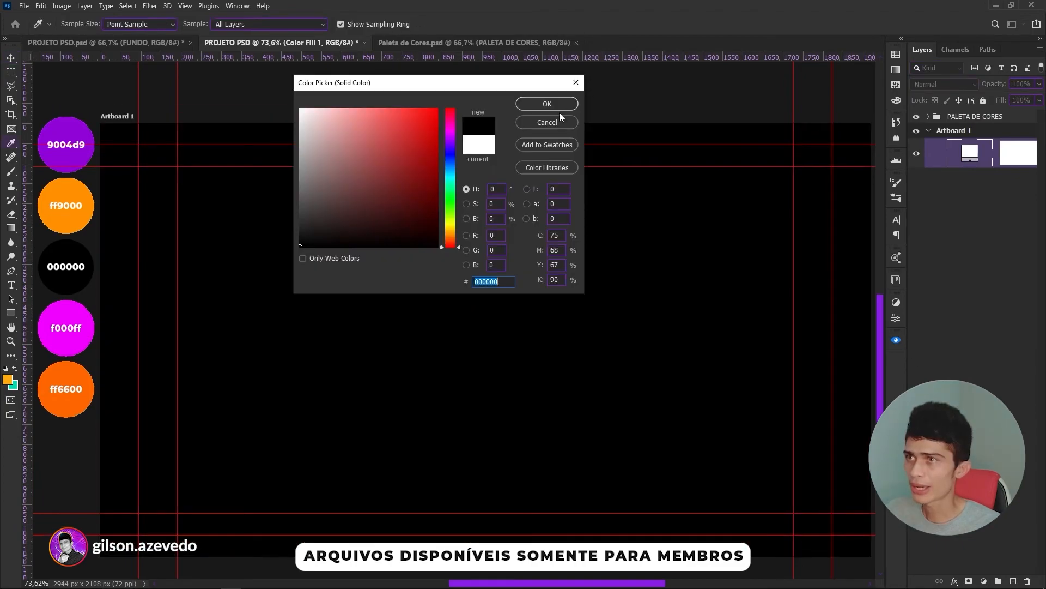
pyautogui.click(556, 106)
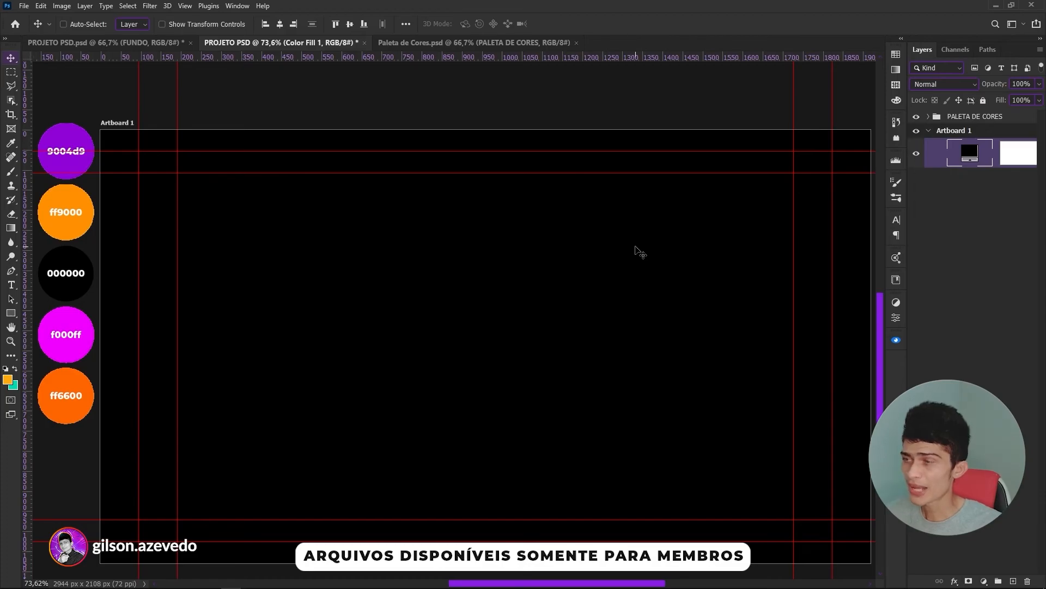
# Draw a rectangle of about 1342 x 807 px on the artboard and fill it with orange.
pyautogui.click(8, 316)
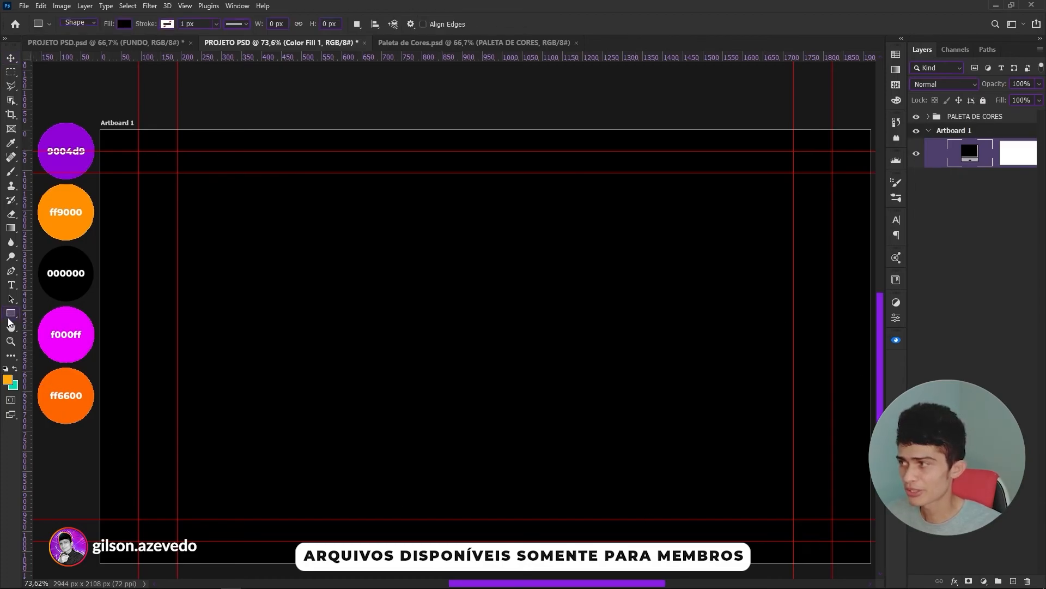
pyautogui.moveTo(208, 182)
pyautogui.mouseDown()
pyautogui.moveTo(626, 362)
pyautogui.moveTo(746, 505)
pyautogui.mouseUp()
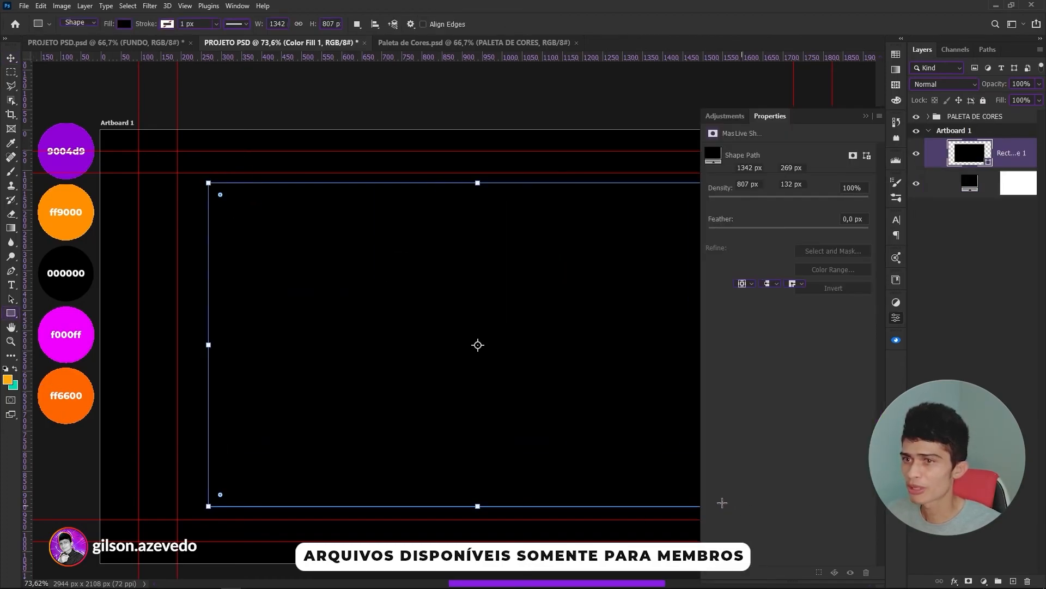
pyautogui.click(742, 240)
pyautogui.click(767, 297)
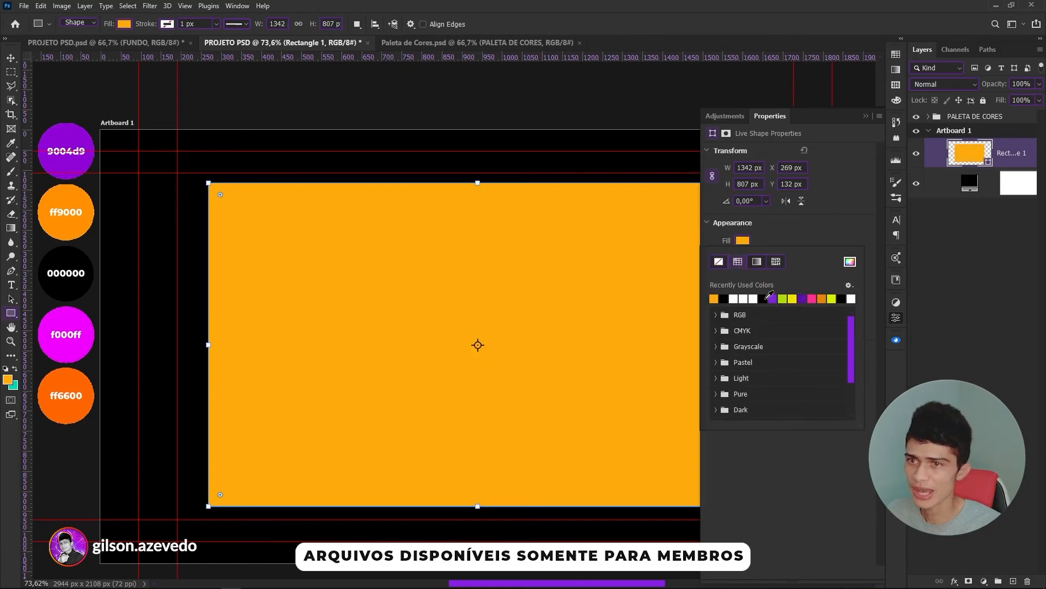
pyautogui.click(866, 116)
# Place the black color fill layer above the orange rectangle and try to move the fill on the canvas.
pyautogui.moveTo(942, 186); pyautogui.dragTo(943, 150)
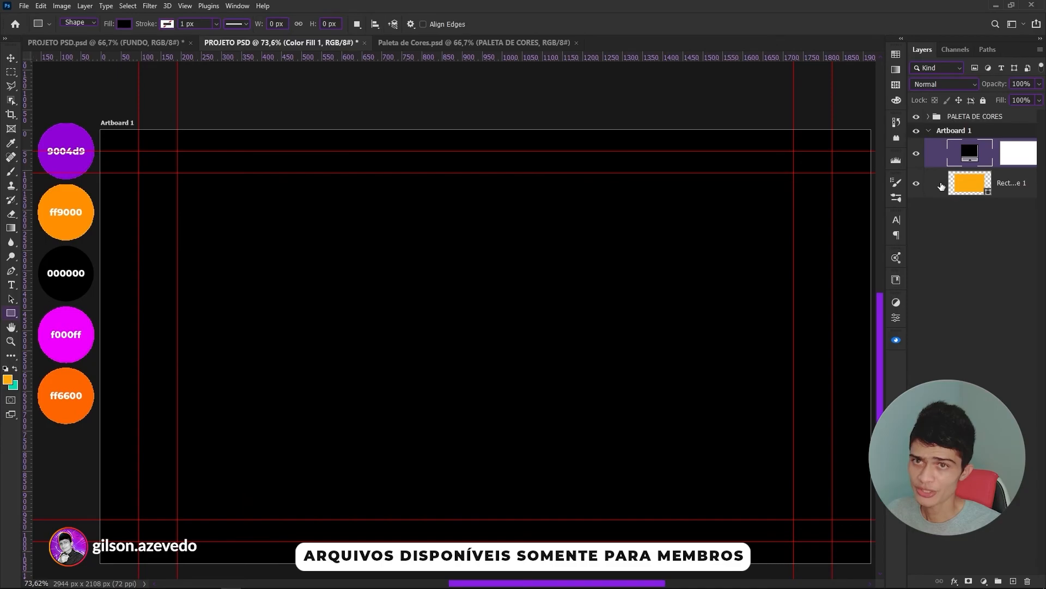
pyautogui.click(935, 188)
pyautogui.click(929, 157)
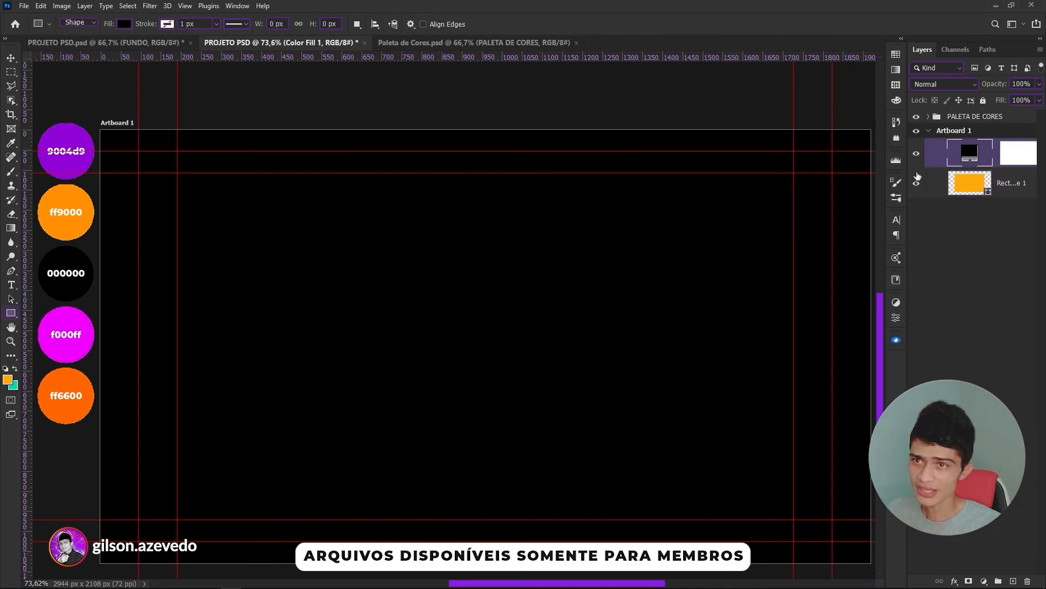
pyautogui.press('v')
pyautogui.moveTo(725, 255); pyautogui.dragTo(467, 15)
pyautogui.moveTo(521, 398); pyautogui.dragTo(604, 113)
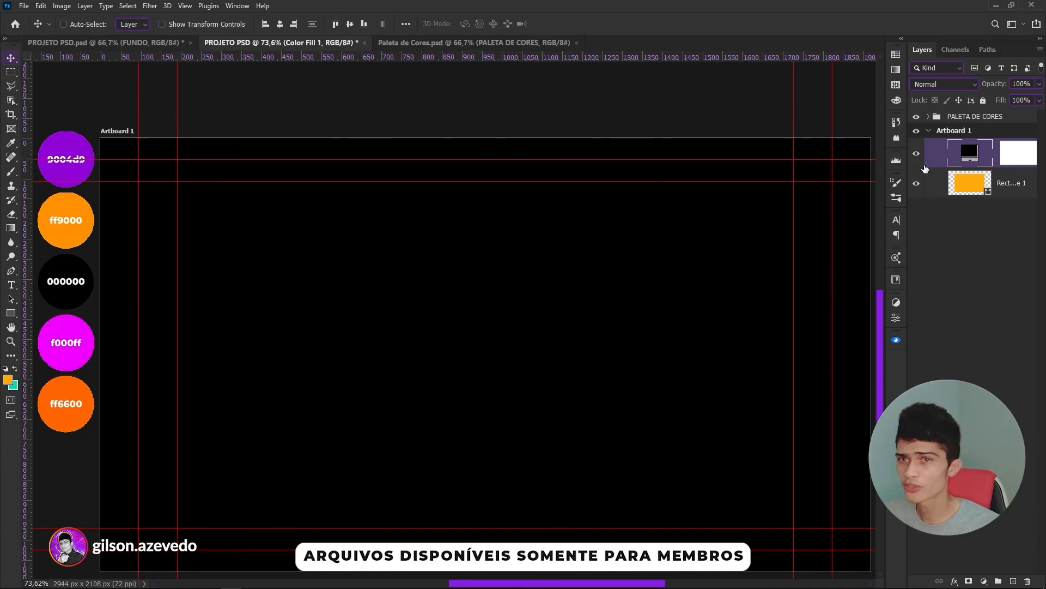
# Delete the orange rectangle layer beneath the color fill.
pyautogui.click(928, 190)
pyautogui.press('Delete')
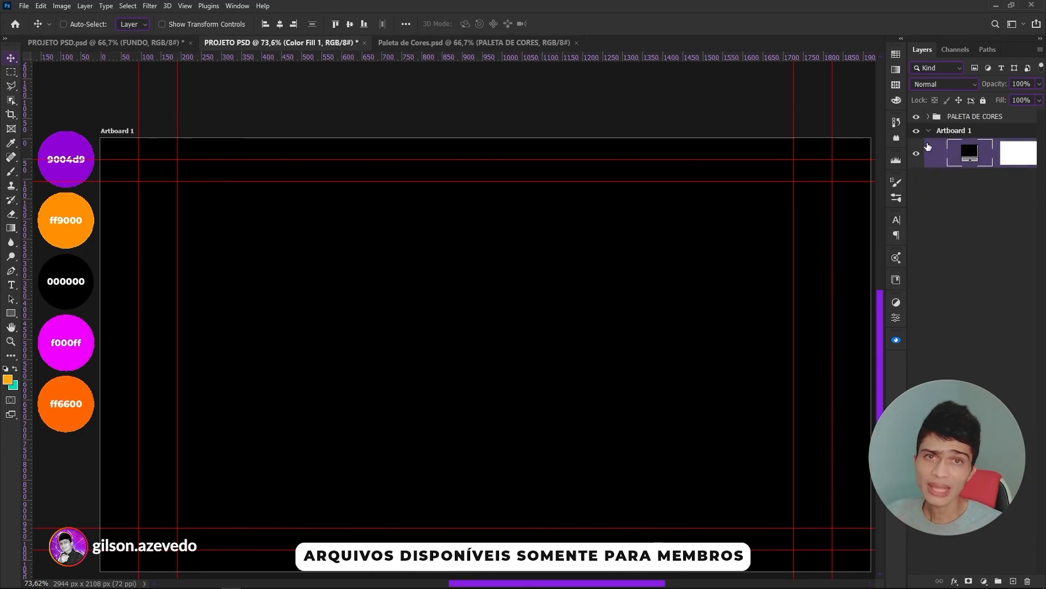
# Group the black color fill layer, name the group FUNDO, and collapse it.
pyautogui.hotkey('ctrl', 'g')
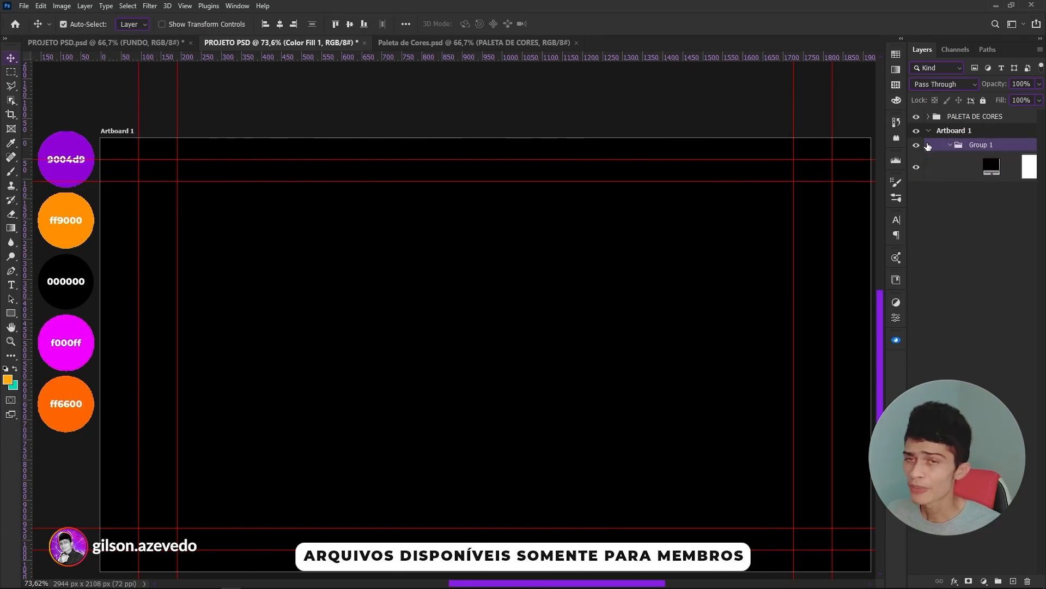
pyautogui.doubleClick(989, 146)
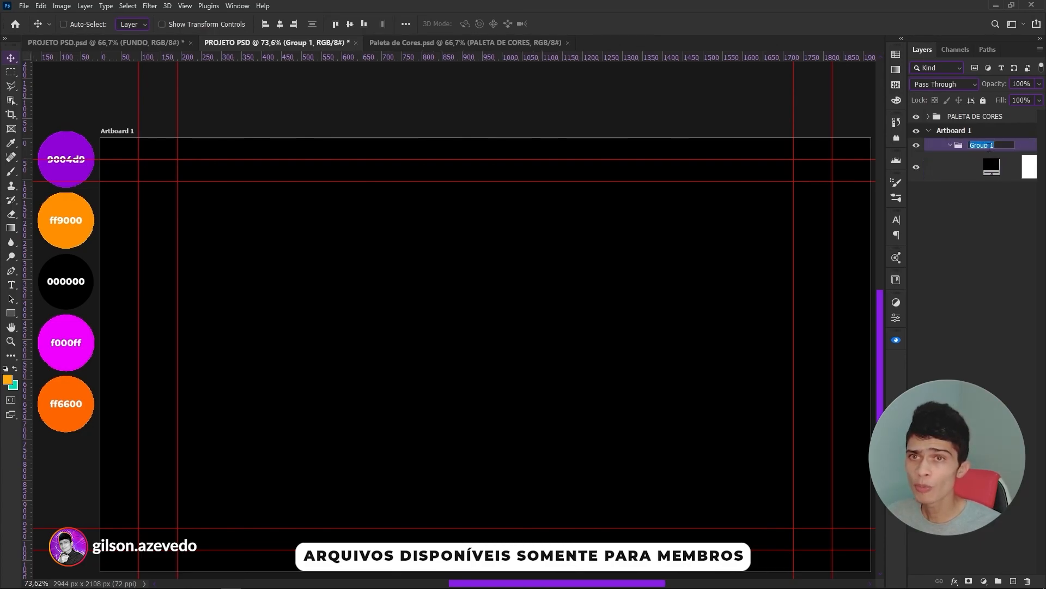
pyautogui.write('fundo')
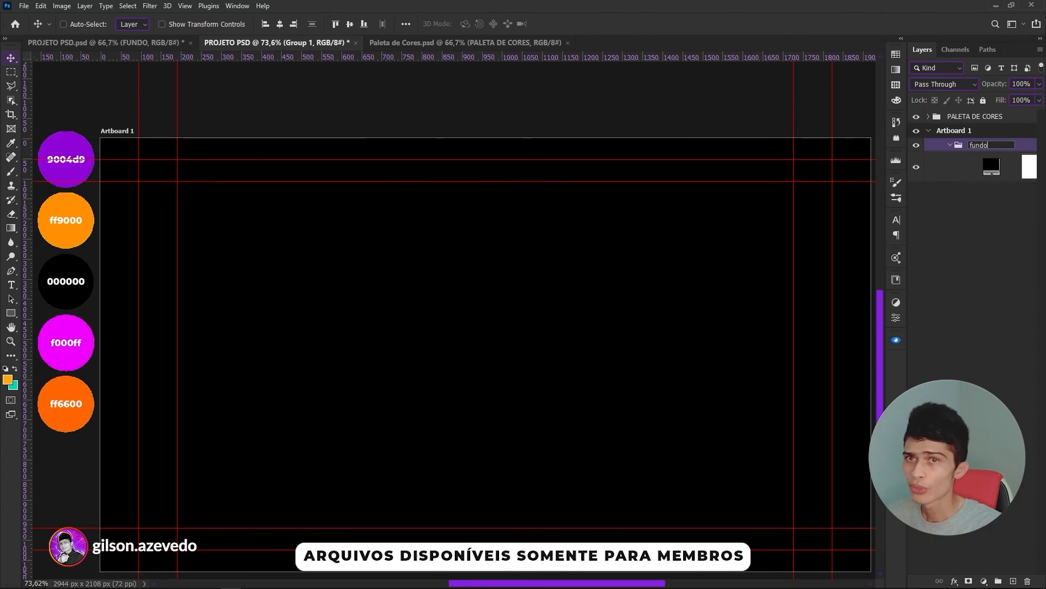
pyautogui.press('BackSpace')
pyautogui.write('FUNDO')
pyautogui.press('Return')
pyautogui.click(949, 145)
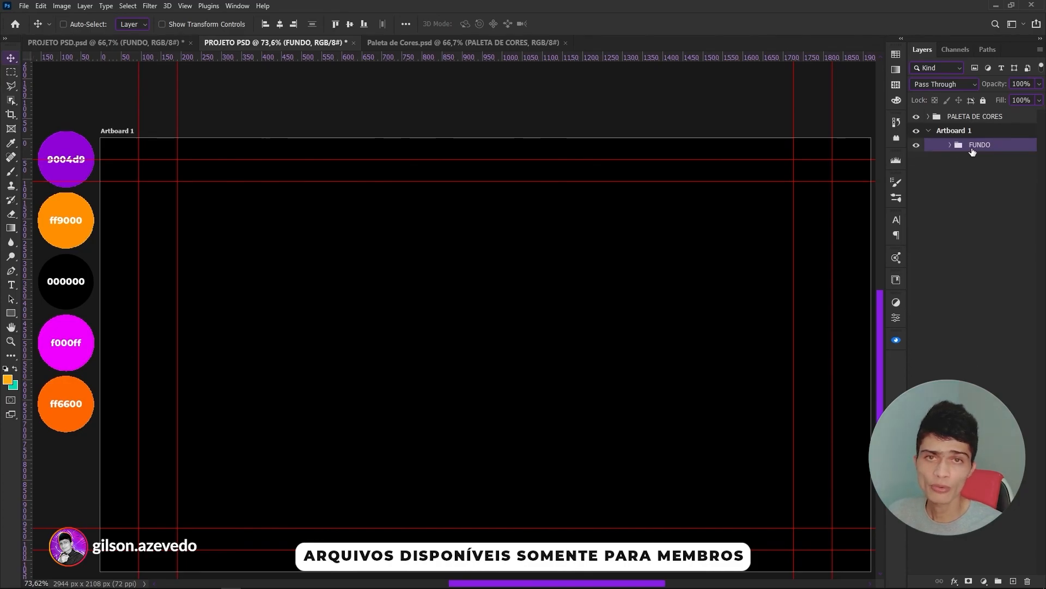